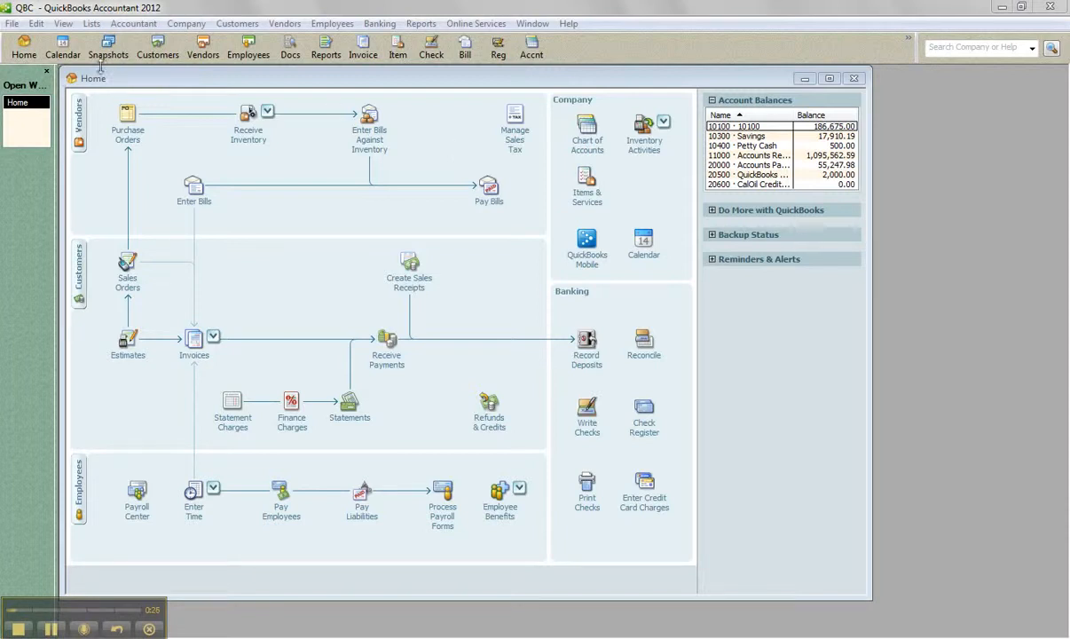
- Review the company-wide Sales & Customers preferences, checking that sales orders are enabled, and close the preferences
{"action": "left_click", "coordinate": [37, 23]}
{"action": "left_click", "coordinate": [80, 214]}
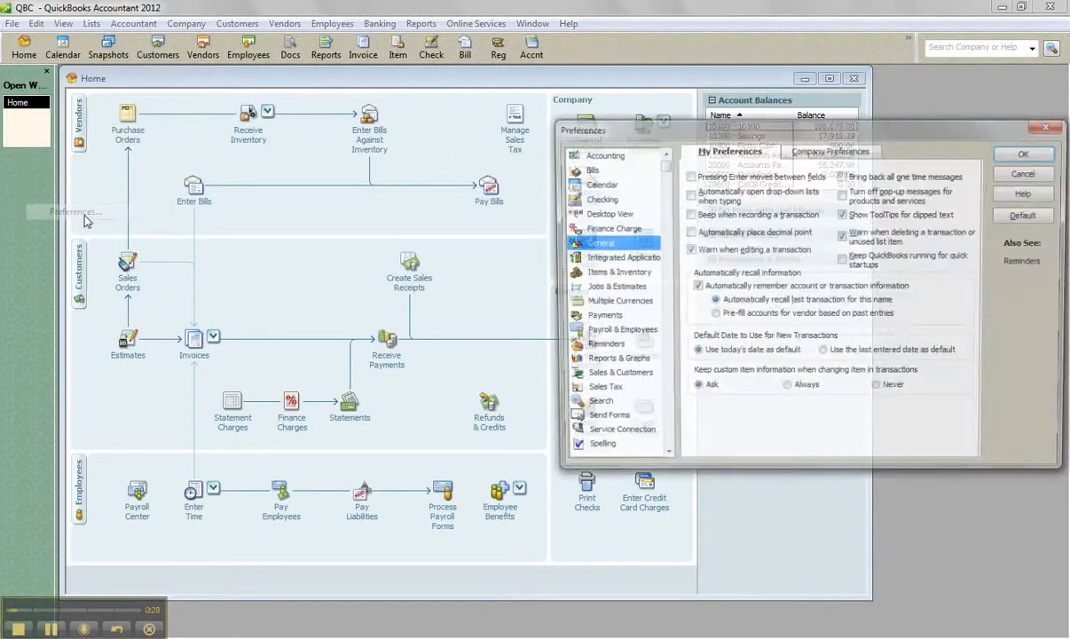
{"action": "left_click_drag", "start_coordinate": [745, 209], "coordinate": [457, 115]}
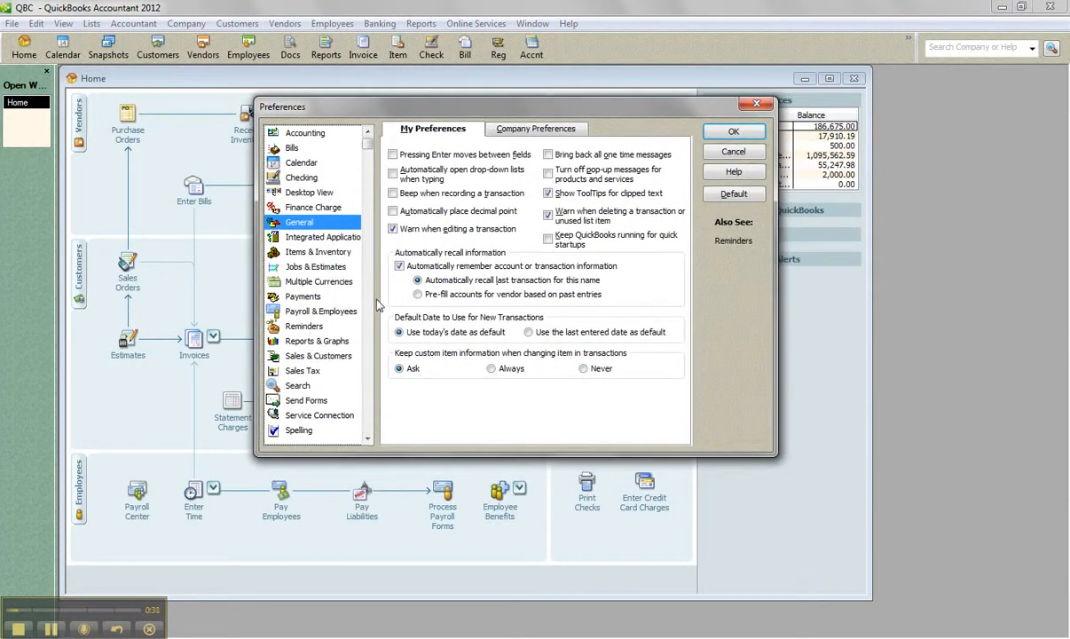
{"action": "left_click", "coordinate": [302, 355]}
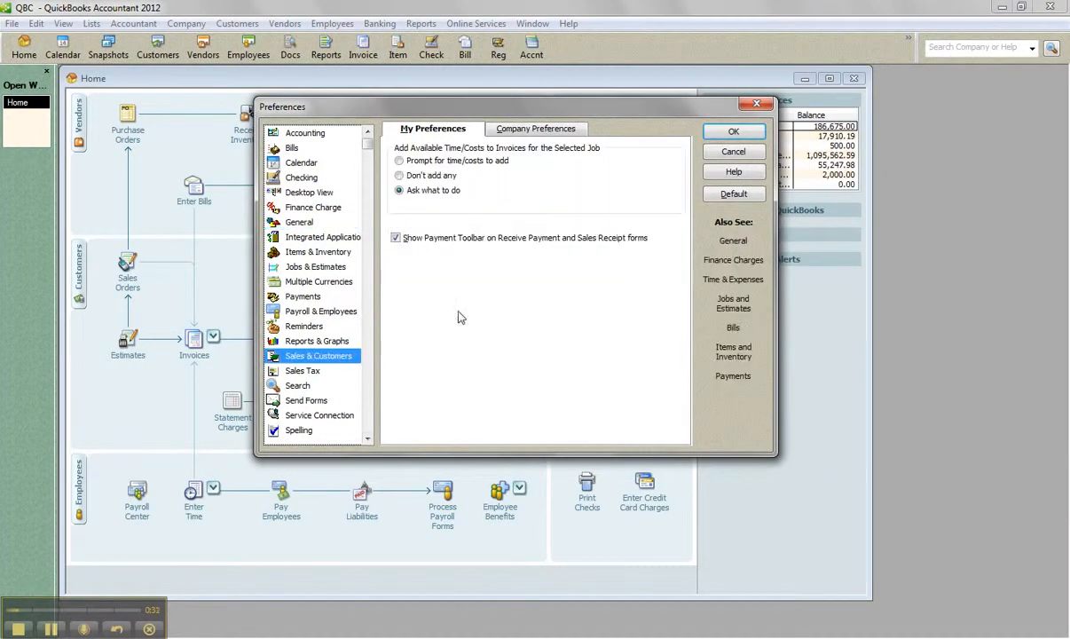
{"action": "left_click", "coordinate": [492, 128]}
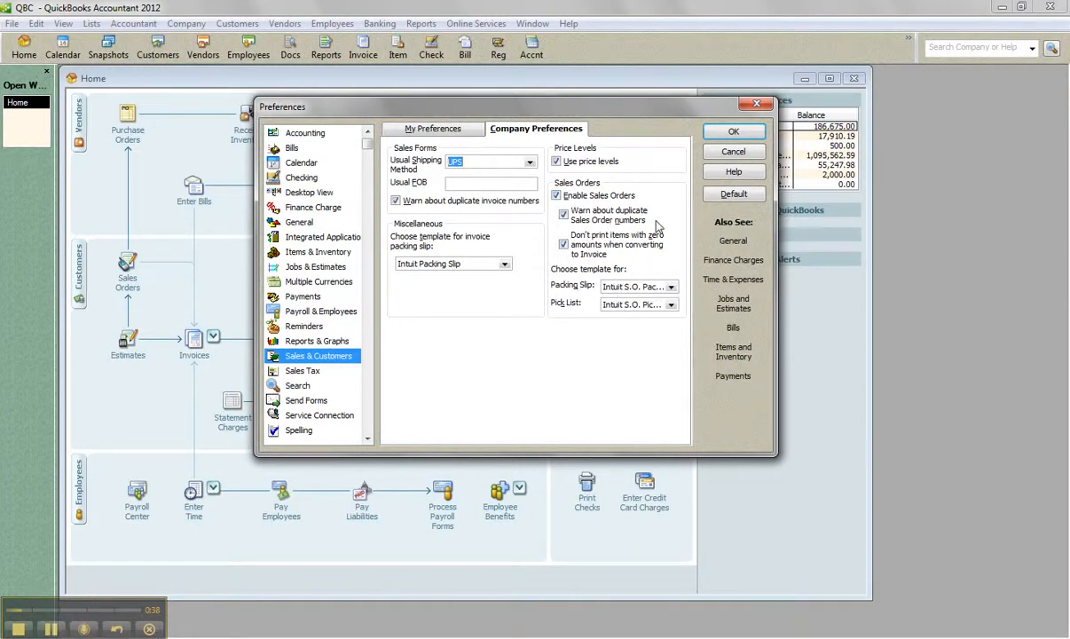
{"action": "left_click", "coordinate": [733, 132]}
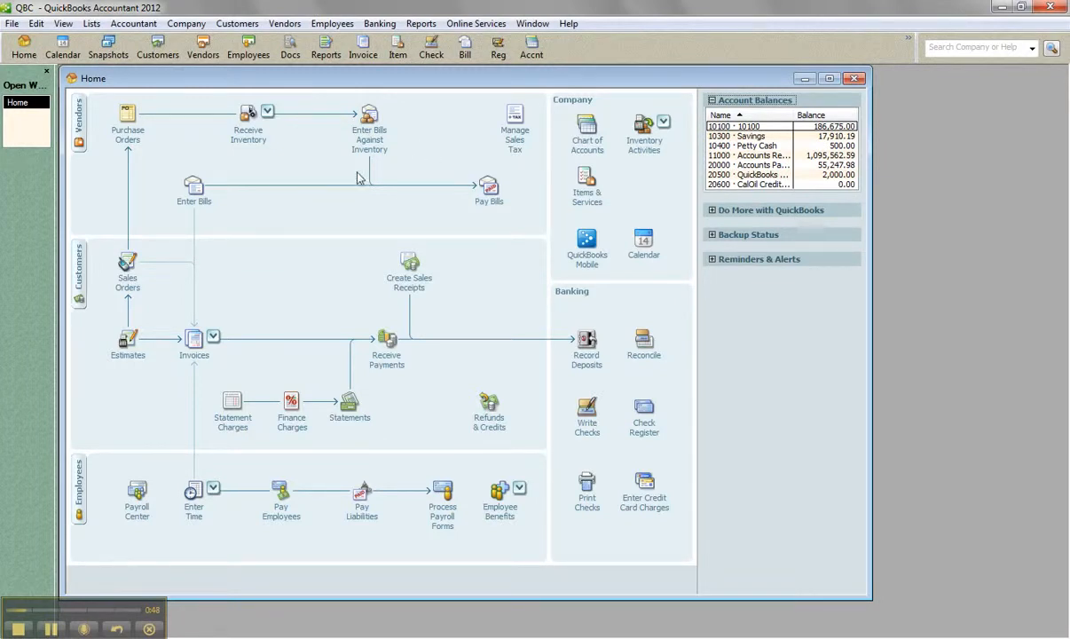
- Start a new sales order, choose the existing customer for it, and maximize the sales order form
{"action": "left_click", "coordinate": [128, 271]}
{"action": "left_click", "coordinate": [259, 167]}
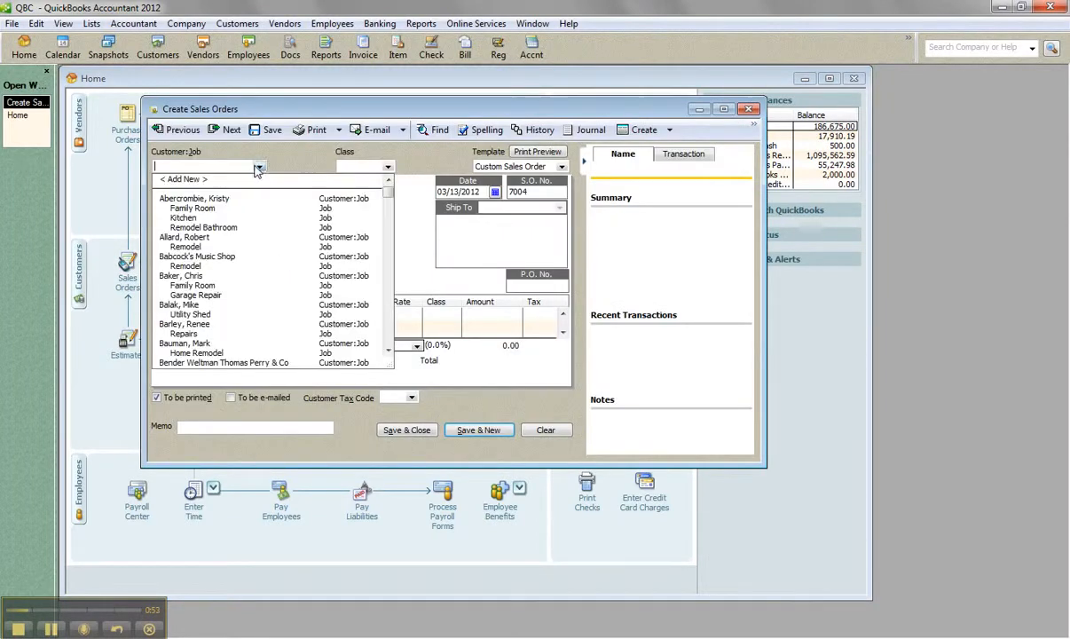
{"action": "scroll", "coordinate": [248, 302], "scroll_direction": "down", "scroll_amount": 8}
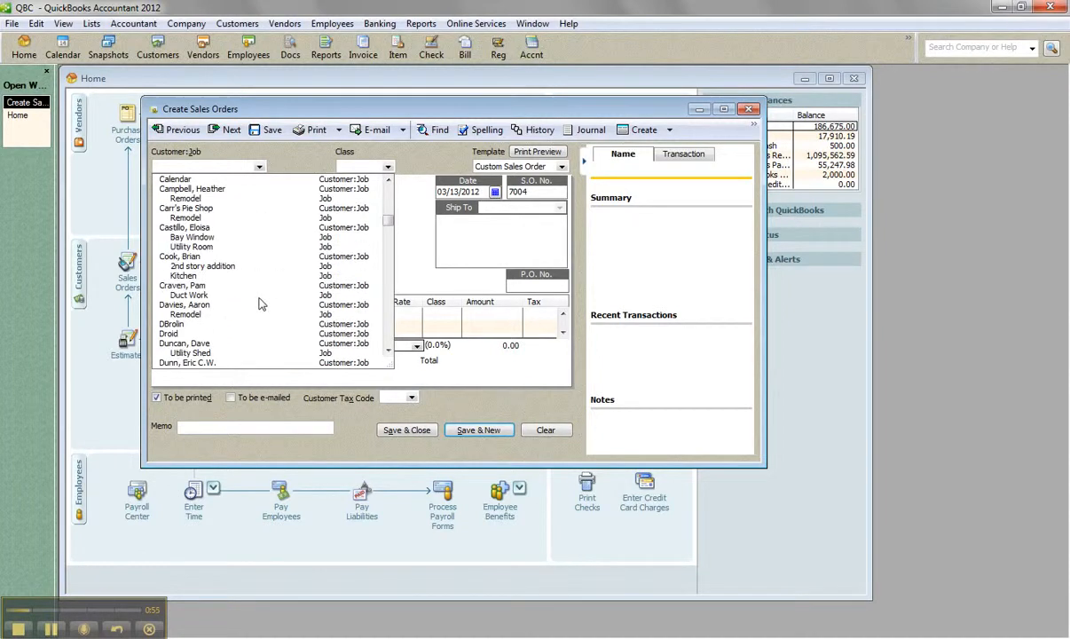
{"action": "left_click", "coordinate": [178, 324]}
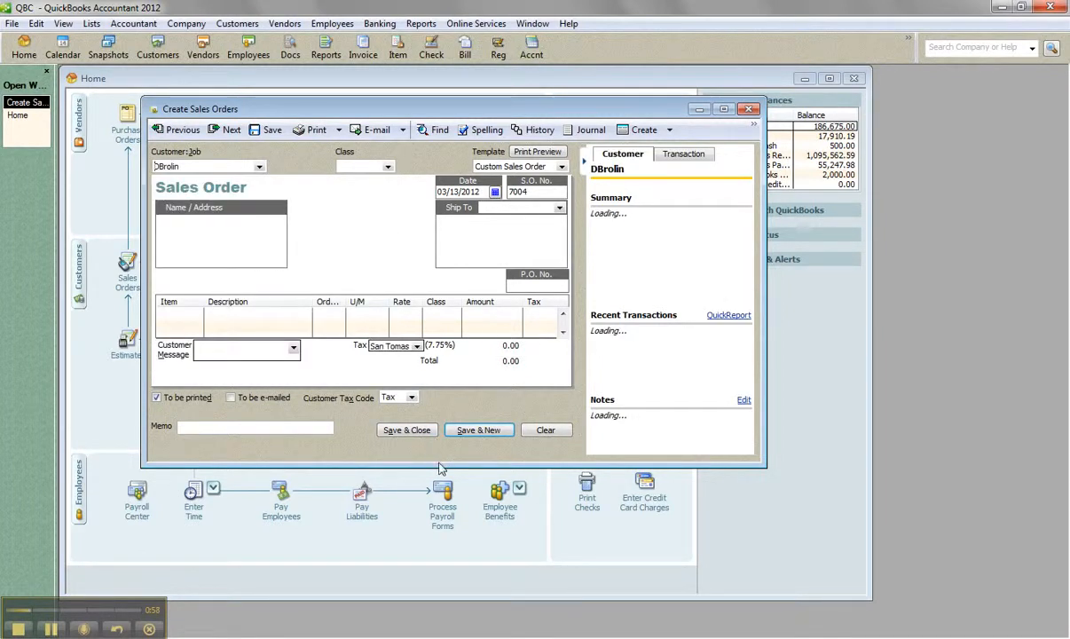
{"action": "left_click", "coordinate": [723, 108]}
- Add the inventory part "big unit" as the first line of the sales order and dismiss the stock and back-order notices
{"action": "left_click", "coordinate": [133, 263]}
{"action": "left_click", "coordinate": [135, 261]}
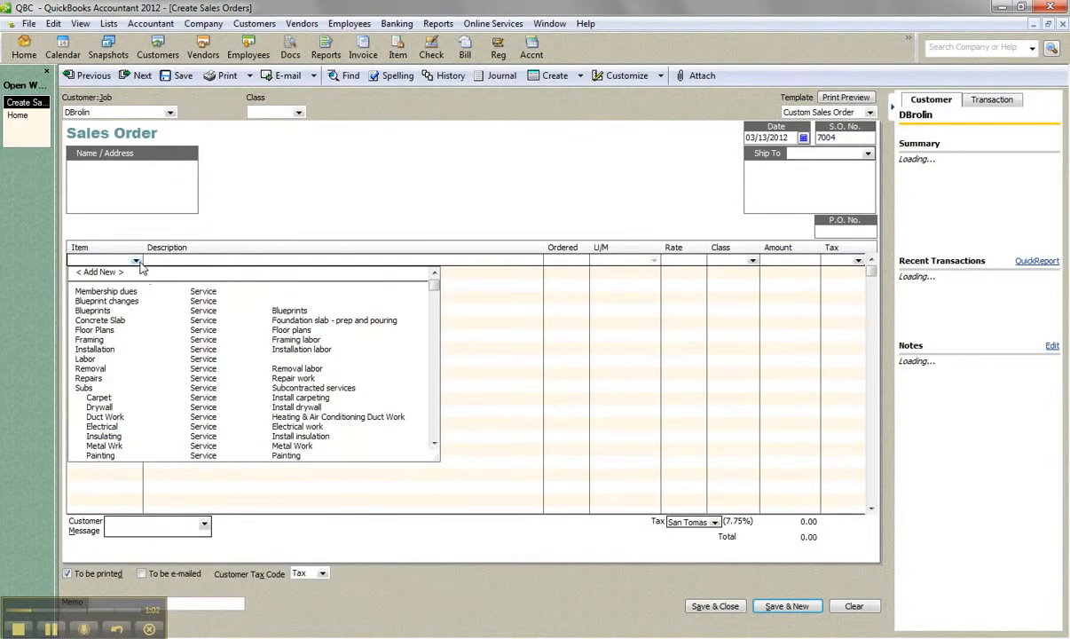
{"action": "scroll", "coordinate": [131, 354], "scroll_direction": "down", "scroll_amount": 2}
{"action": "scroll", "coordinate": [146, 375], "scroll_direction": "down", "scroll_amount": 3}
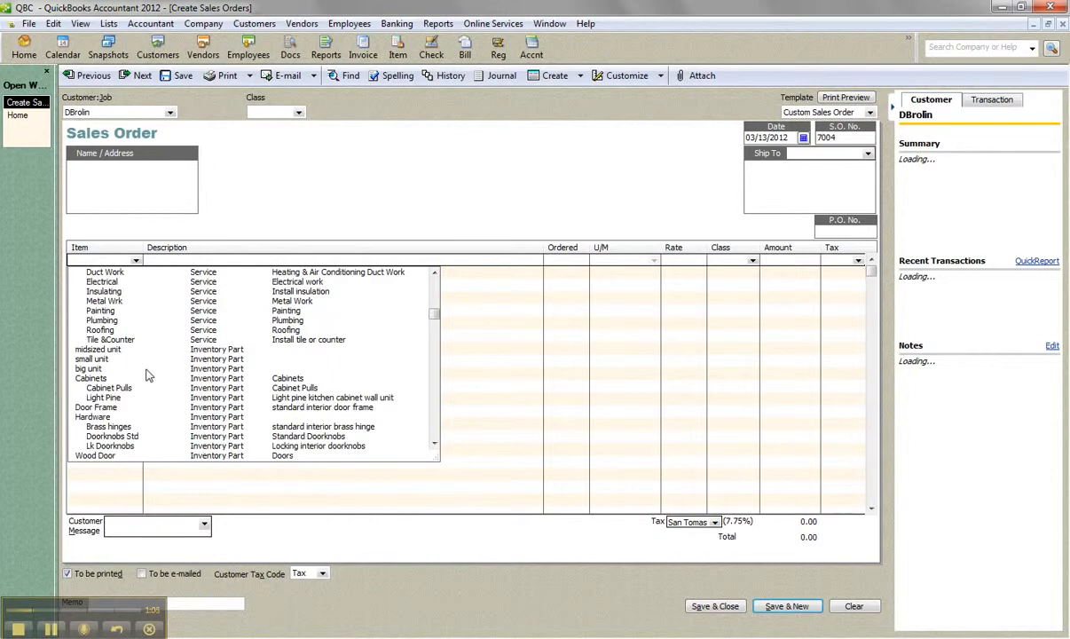
{"action": "left_click", "coordinate": [92, 369]}
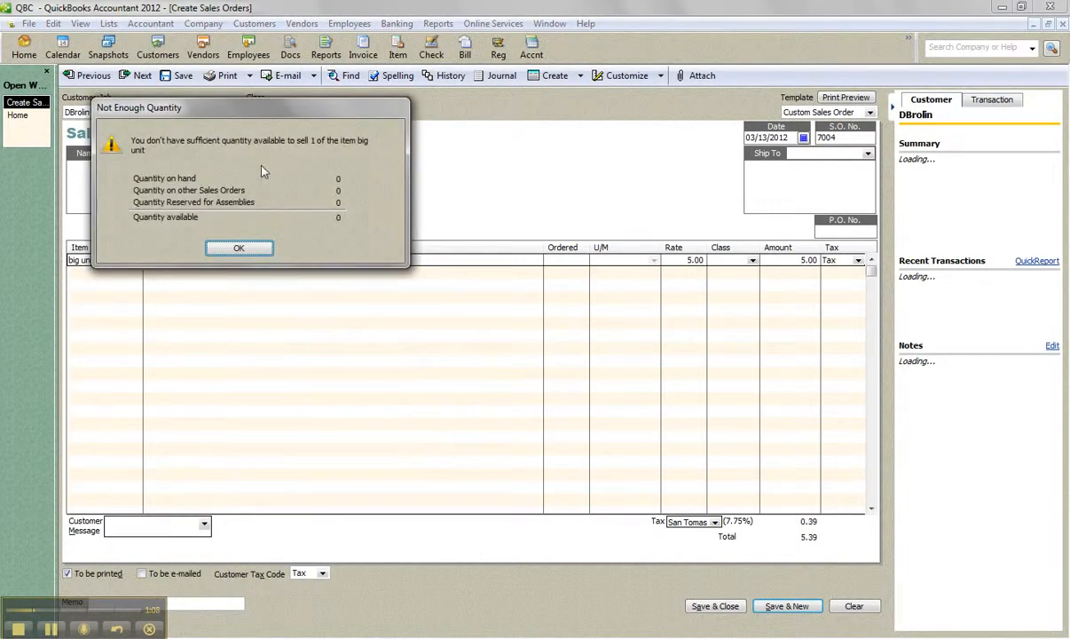
{"action": "left_click", "coordinate": [257, 250]}
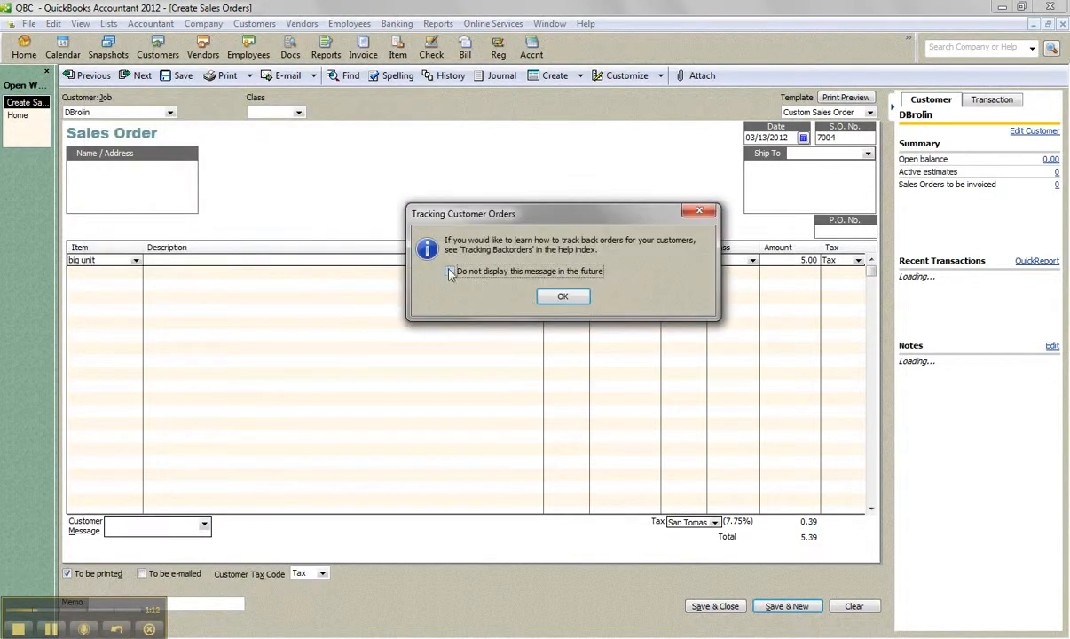
{"action": "left_click", "coordinate": [563, 296]}
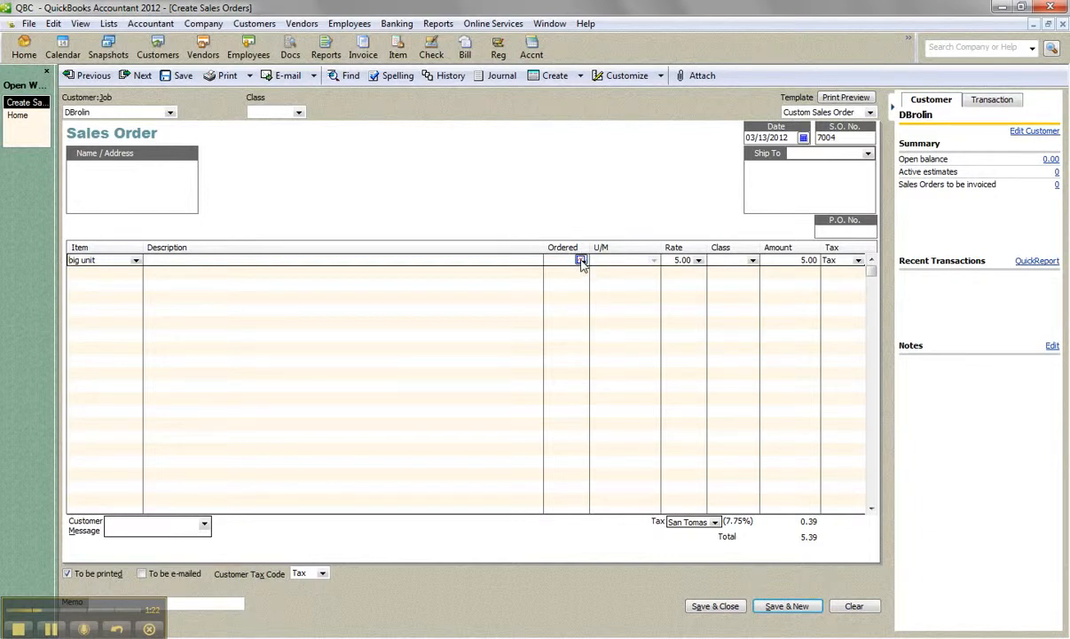
- Examine the current availability of big unit, including its purchase order details, and return to the sales order
{"action": "left_click", "coordinate": [582, 261]}
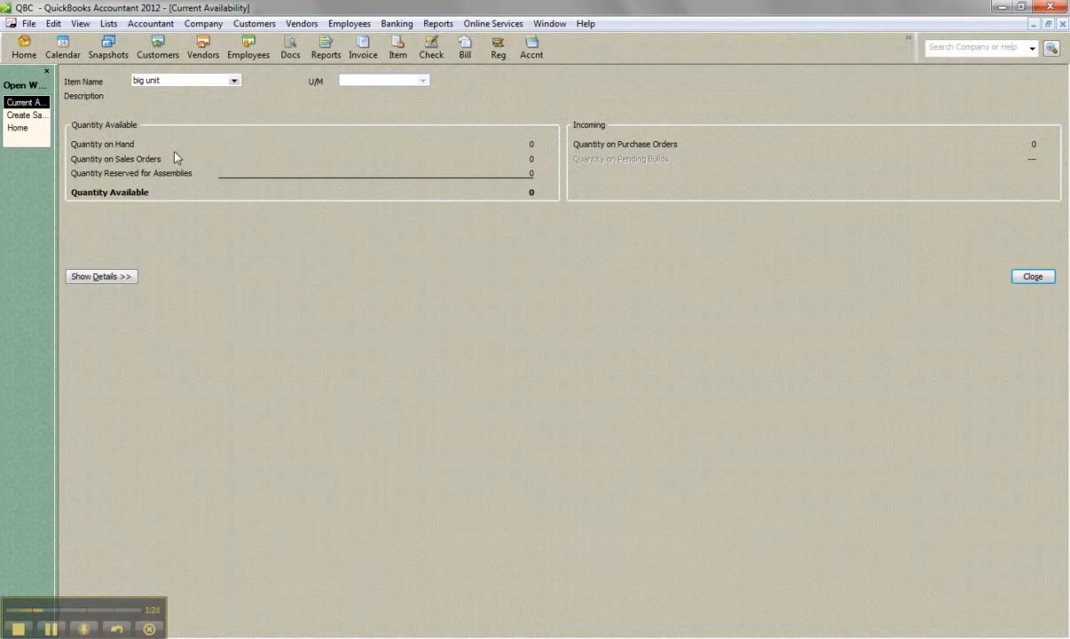
{"action": "left_click", "coordinate": [133, 278]}
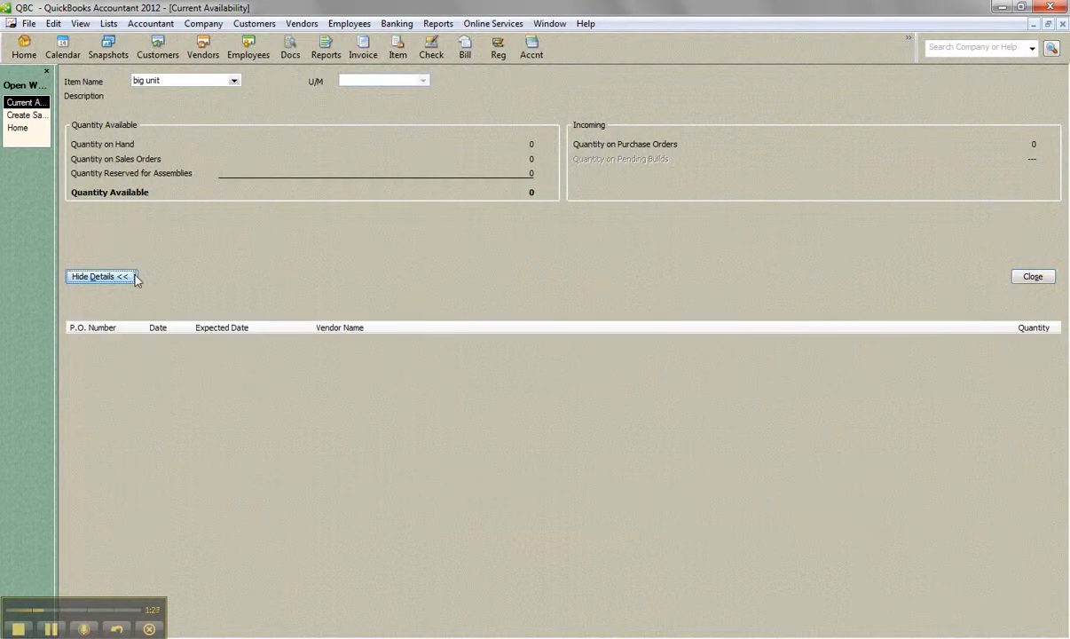
{"action": "left_click", "coordinate": [281, 305]}
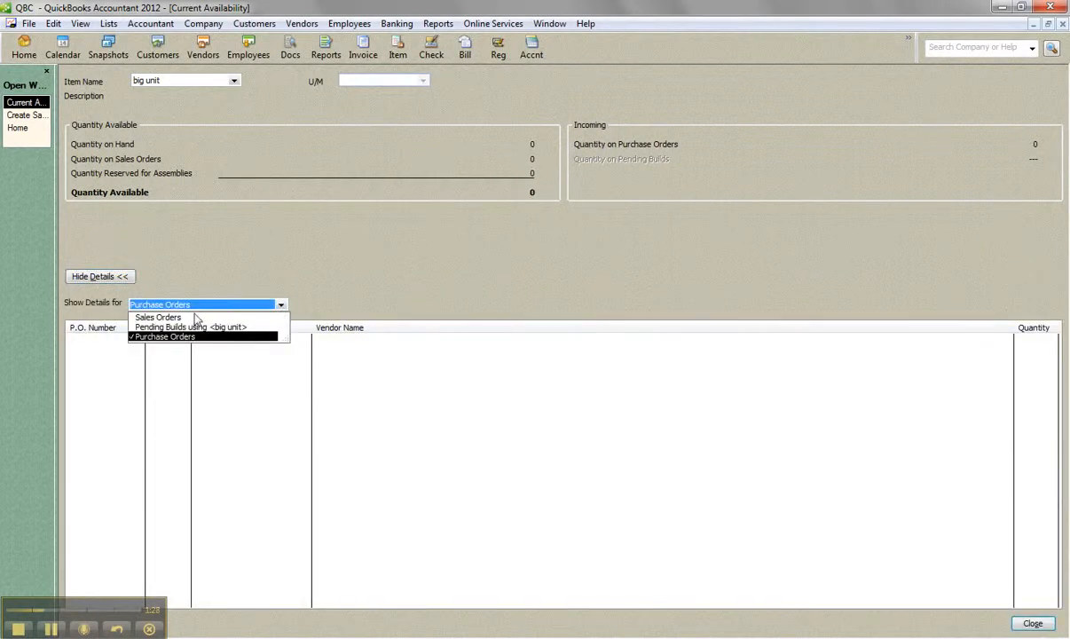
{"action": "left_click", "coordinate": [468, 286]}
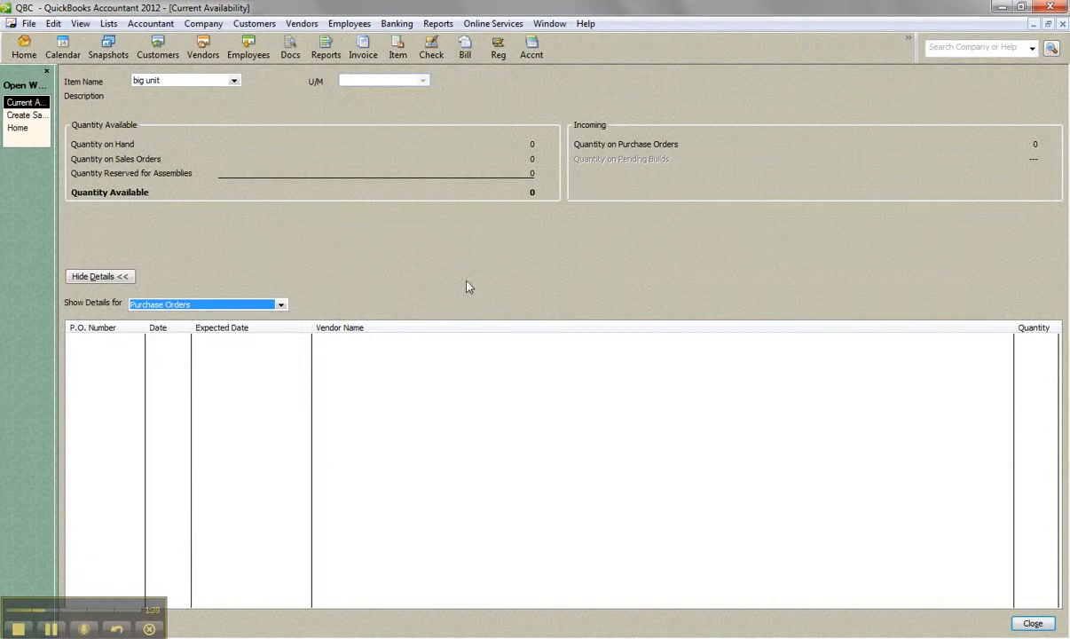
{"action": "left_click", "coordinate": [1064, 27]}
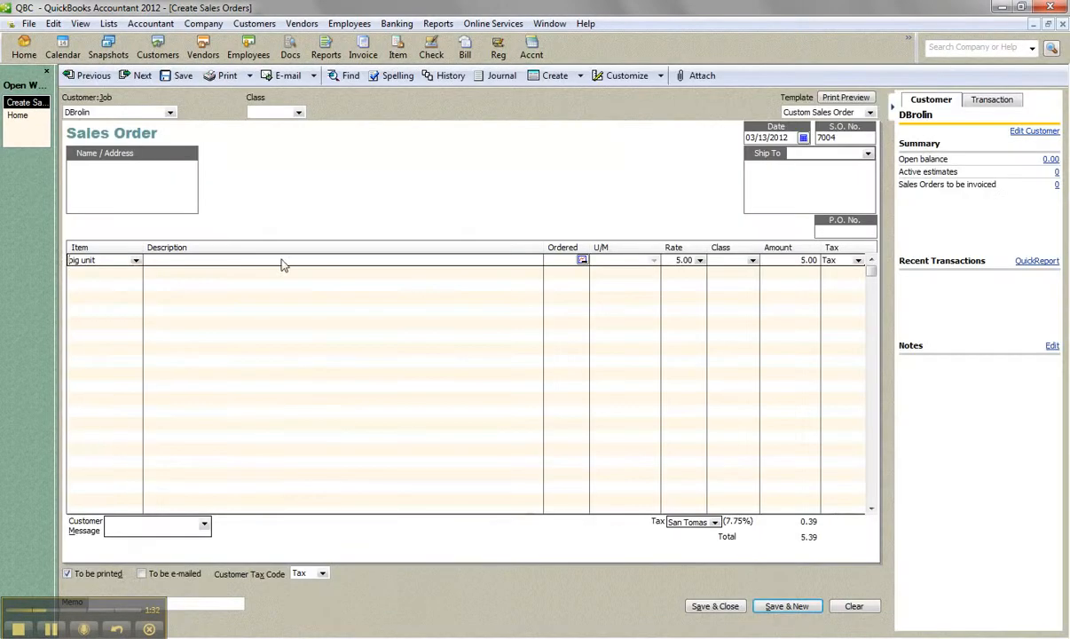
- Add the inventory part "small unit" as the second line of the sales order and dismiss the insufficient-quantity warning
{"action": "left_click", "coordinate": [132, 274]}
{"action": "left_click", "coordinate": [136, 272]}
{"action": "scroll", "coordinate": [151, 411], "scroll_direction": "down", "scroll_amount": 4}
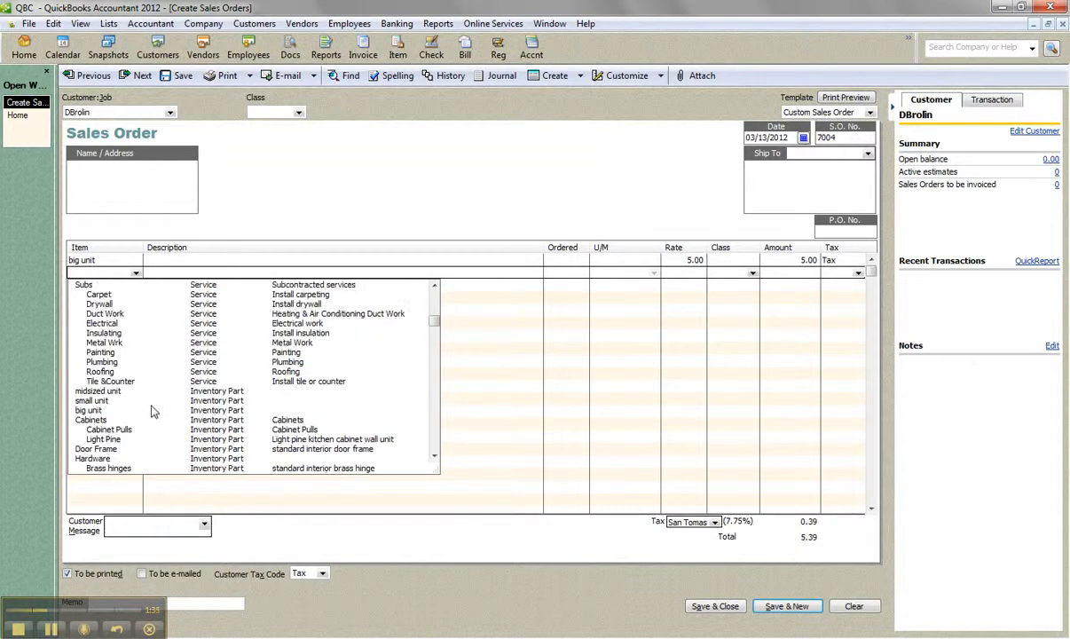
{"action": "scroll", "coordinate": [151, 411], "scroll_direction": "down", "scroll_amount": 3}
{"action": "scroll", "coordinate": [144, 381], "scroll_direction": "up", "scroll_amount": 1}
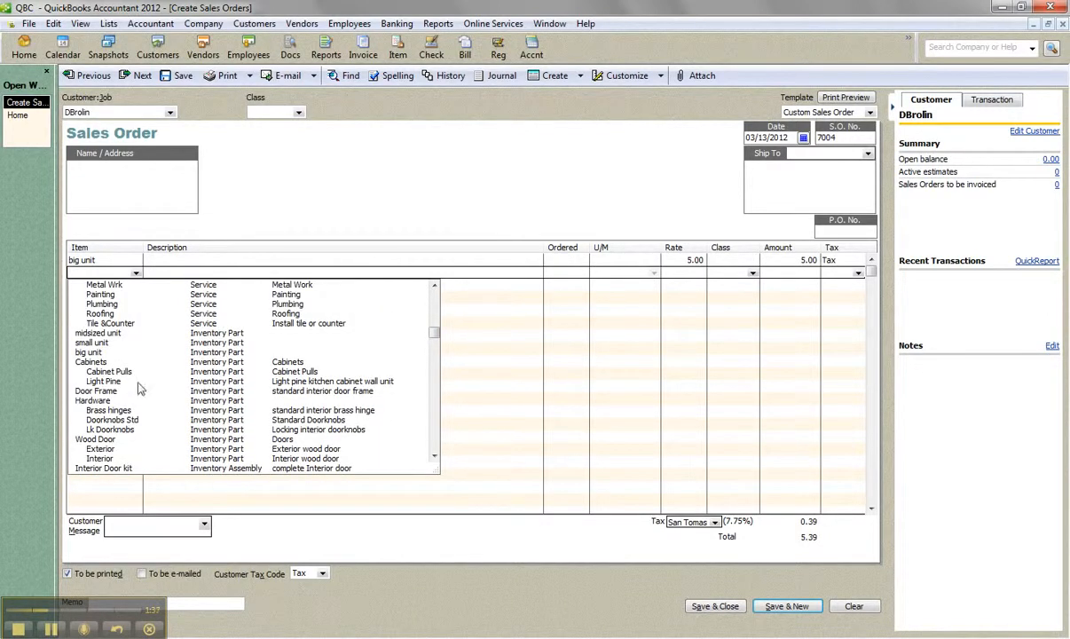
{"action": "left_click", "coordinate": [92, 343]}
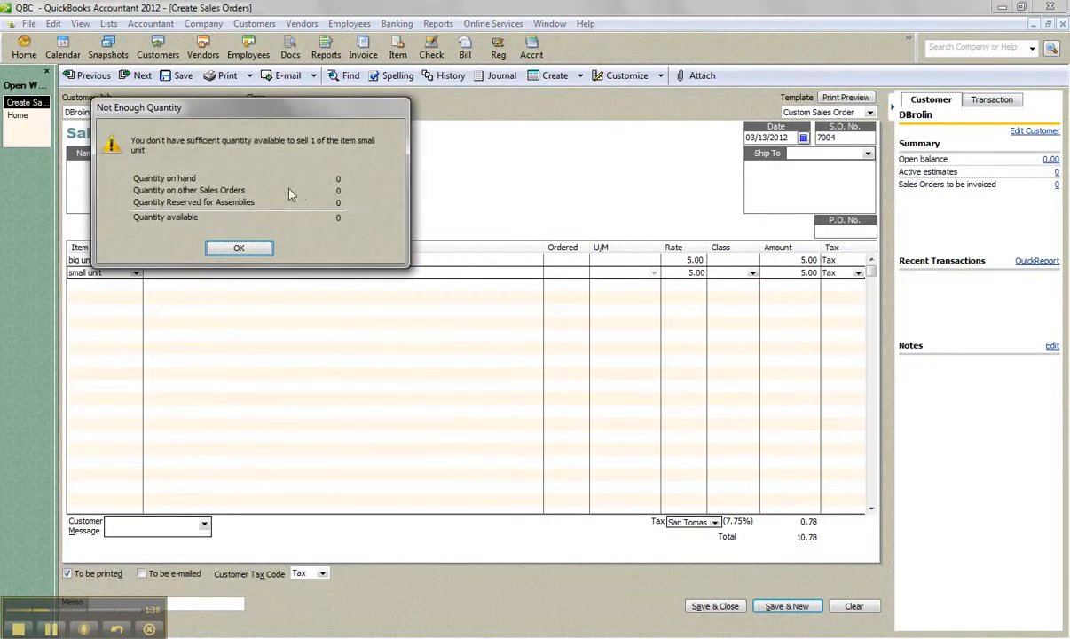
{"action": "left_click", "coordinate": [240, 247]}
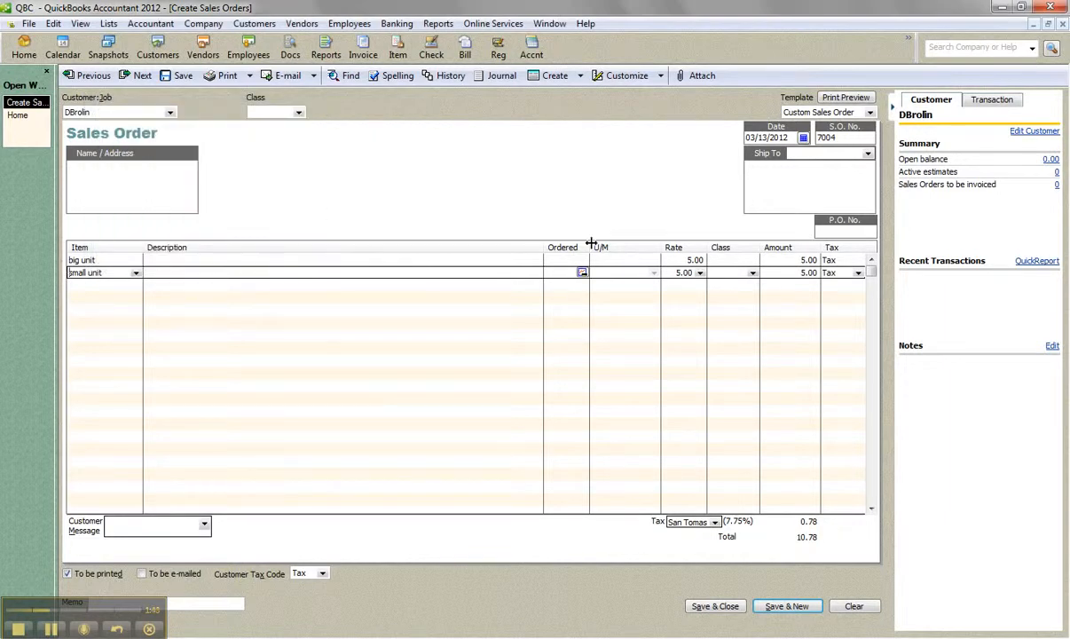
- Set the ordered quantity to 2 for both the big unit and small unit lines
{"action": "key", "text": "Up"}
{"action": "type", "text": "2"}
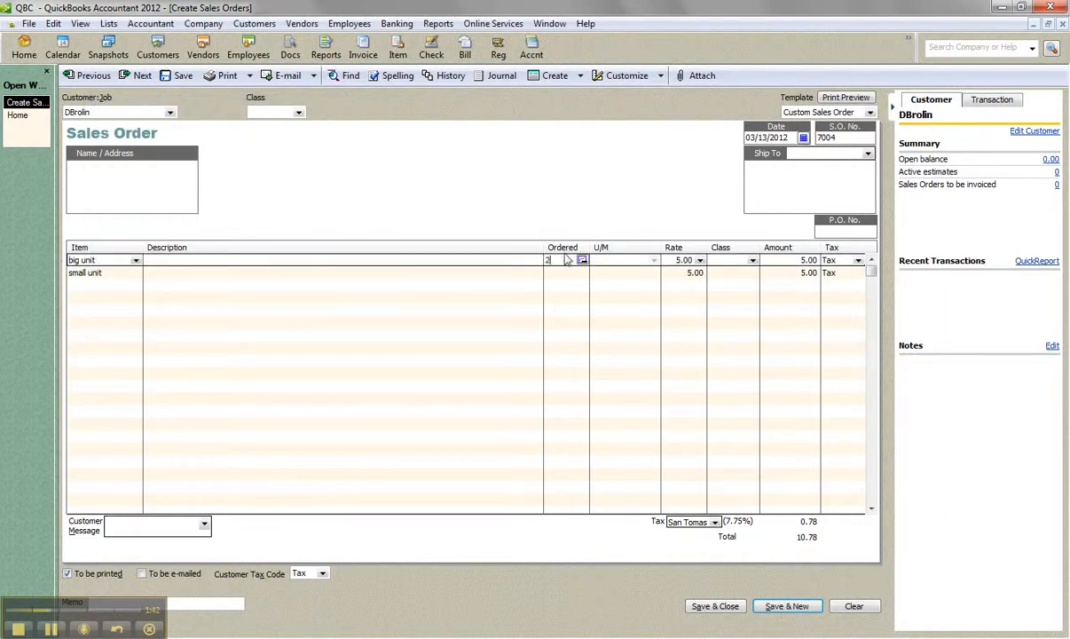
{"action": "key", "text": "Down"}
{"action": "type", "text": "2"}
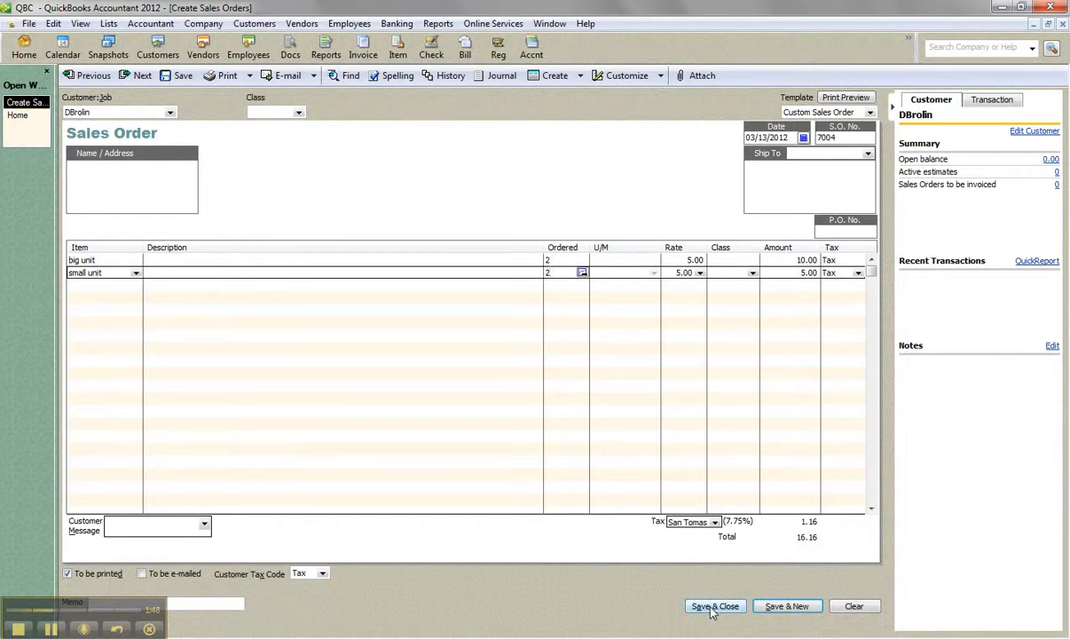
- Create a purchase order from the sales order for selected items, including both big unit and small unit
{"action": "left_click", "coordinate": [581, 75]}
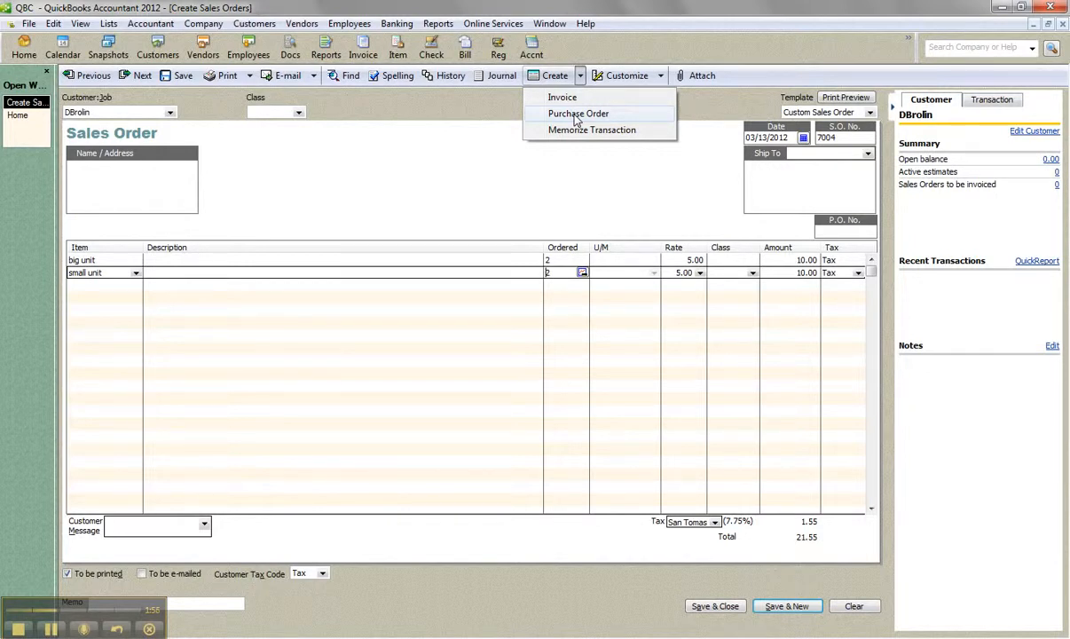
{"action": "left_click", "coordinate": [577, 114]}
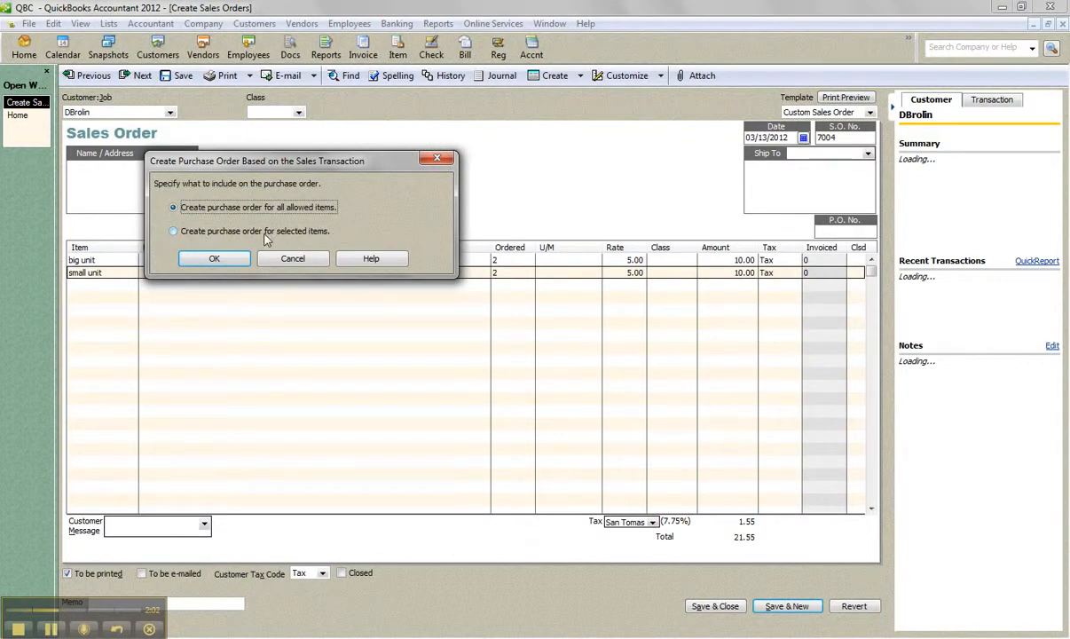
{"action": "left_click", "coordinate": [173, 231]}
{"action": "left_click", "coordinate": [213, 258]}
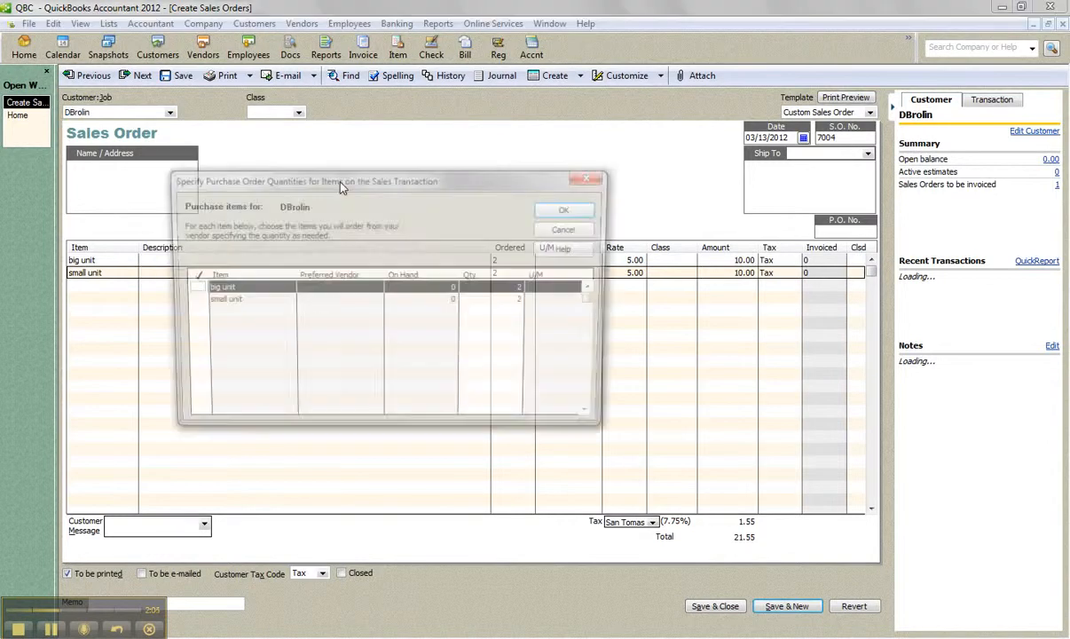
{"action": "left_click", "coordinate": [190, 289]}
{"action": "left_click", "coordinate": [189, 301]}
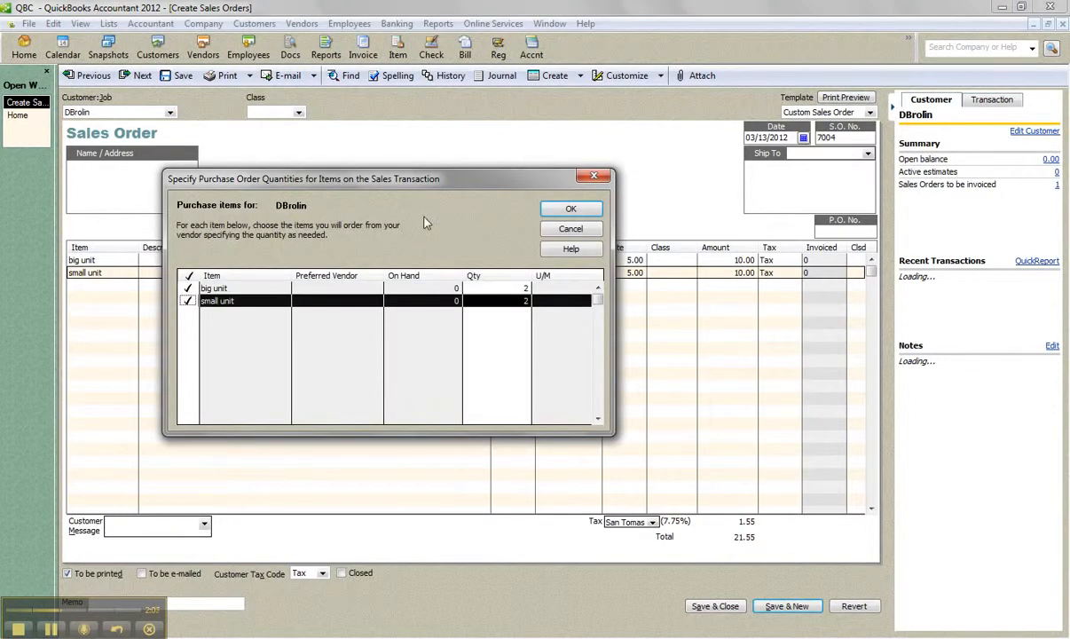
{"action": "left_click", "coordinate": [560, 211]}
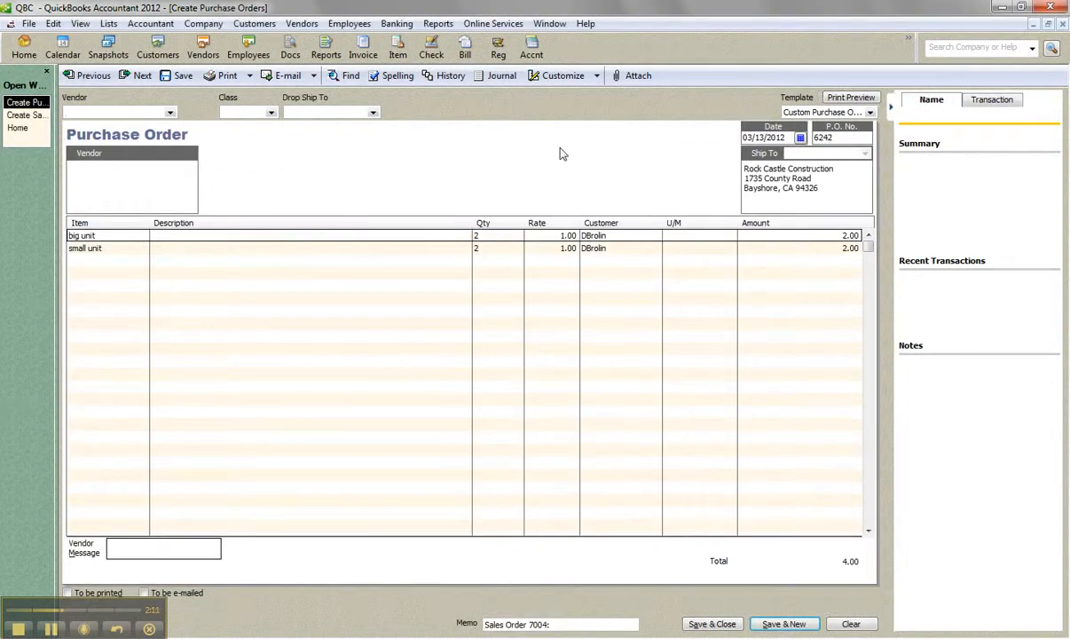
- Assign the existing vendor to the purchase order, then save and close it
{"action": "left_click", "coordinate": [169, 111]}
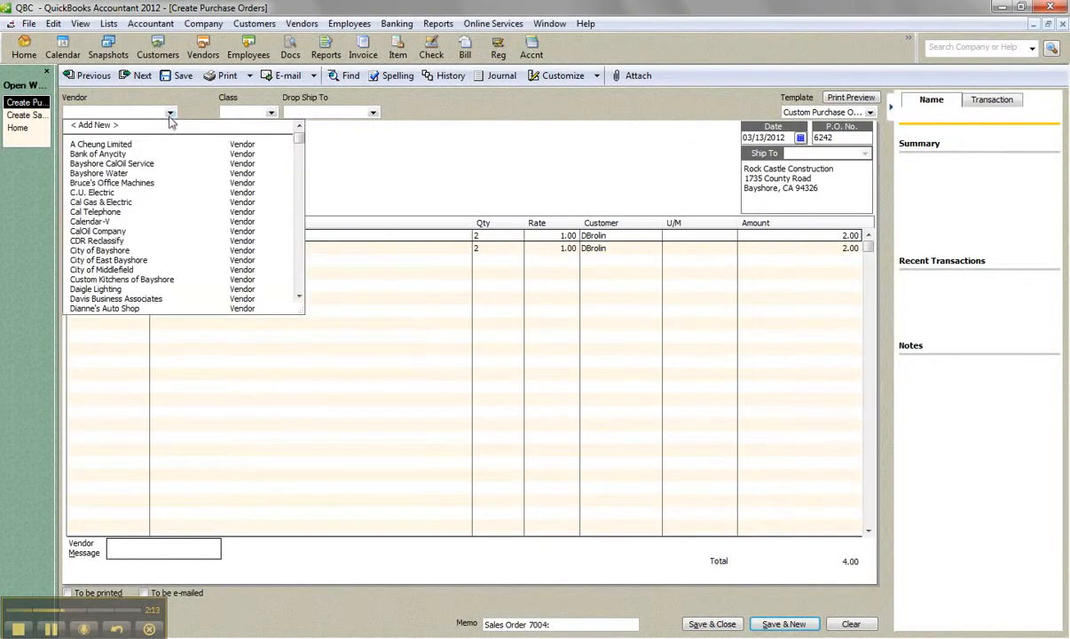
{"action": "scroll", "coordinate": [142, 228], "scroll_direction": "down", "scroll_amount": 2}
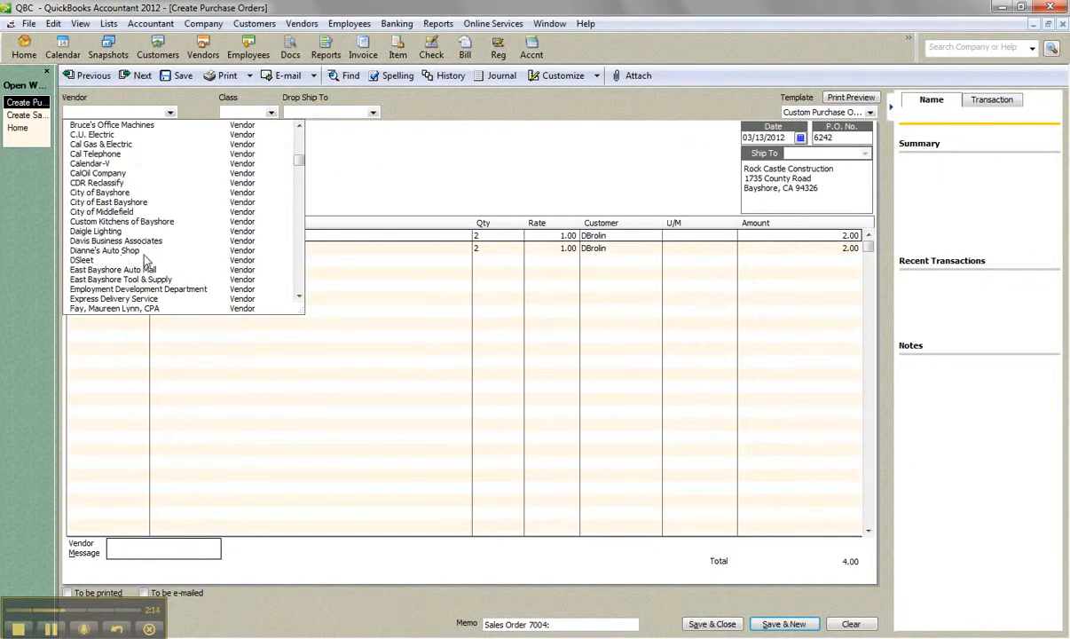
{"action": "left_click", "coordinate": [83, 256]}
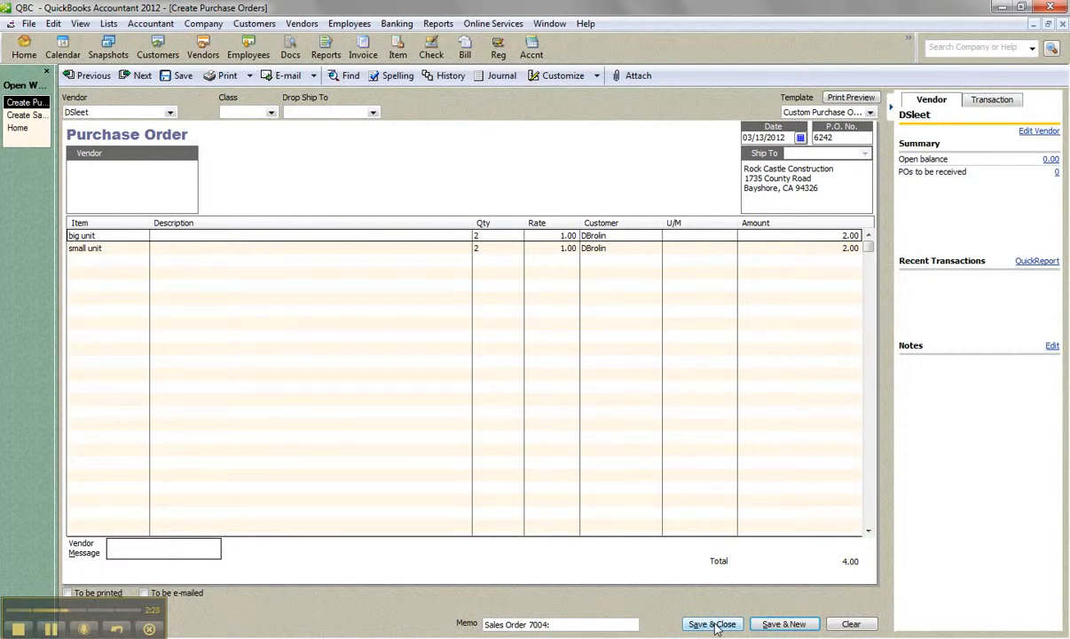
{"action": "left_click", "coordinate": [715, 625]}
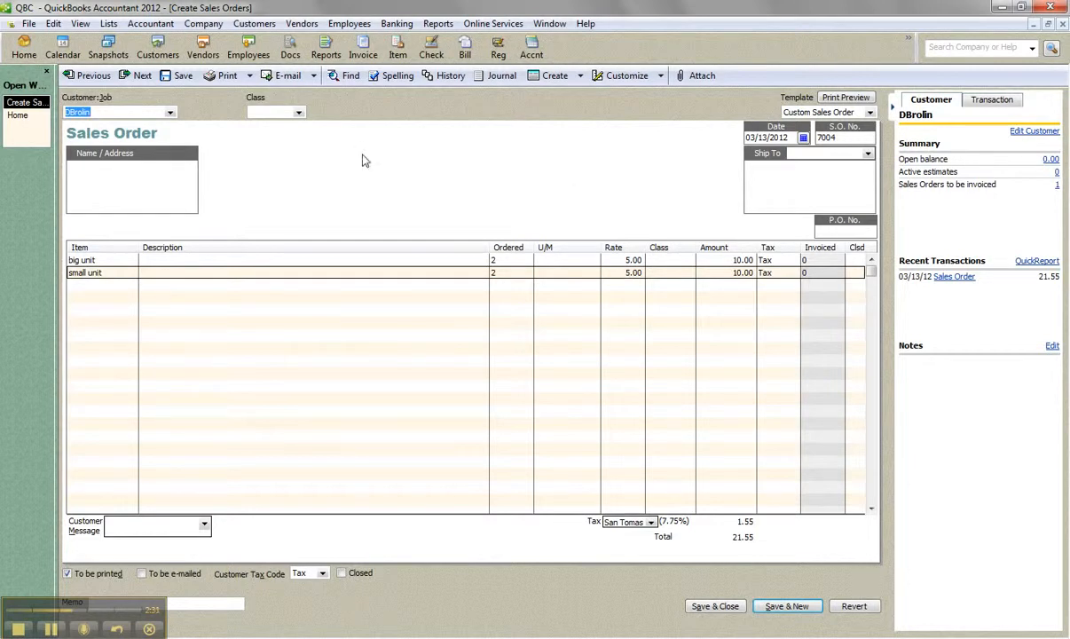
- Start receiving inventory with a bill, choose the purchase order's vendor, and bring up the vendor's open purchase orders
{"action": "left_click", "coordinate": [19, 115]}
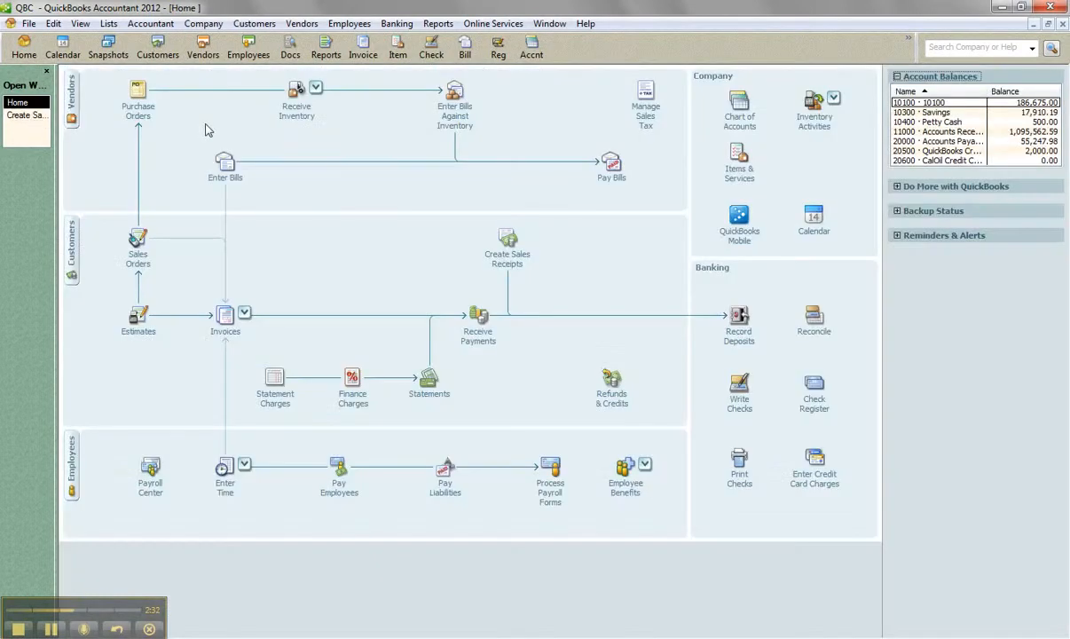
{"action": "left_click", "coordinate": [308, 107]}
{"action": "left_click", "coordinate": [389, 109]}
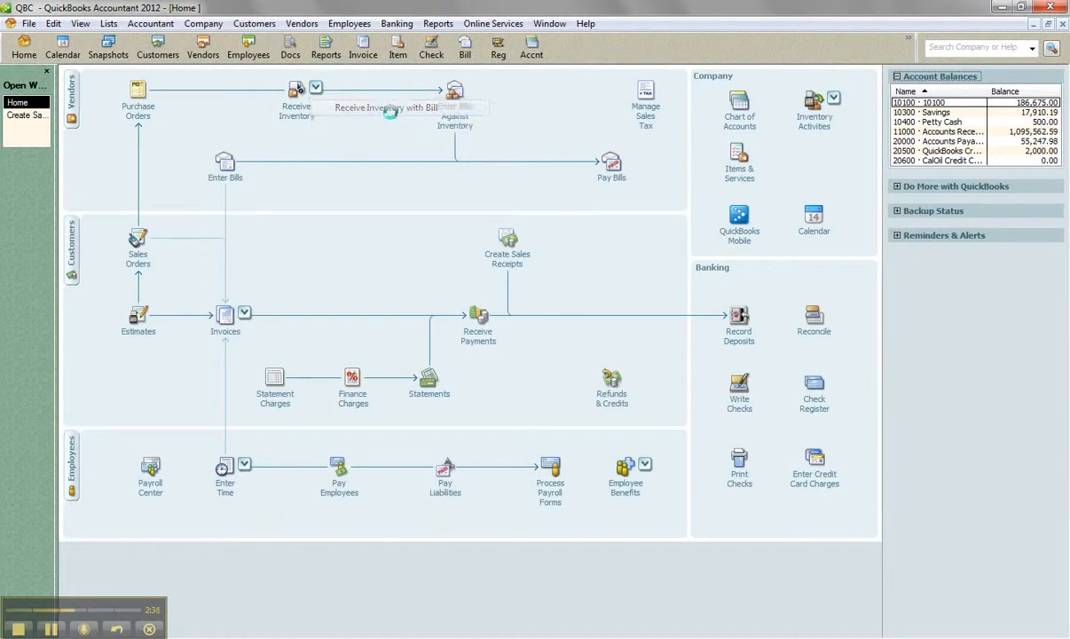
{"action": "left_click", "coordinate": [275, 136]}
{"action": "scroll", "coordinate": [164, 253], "scroll_direction": "down", "scroll_amount": 1}
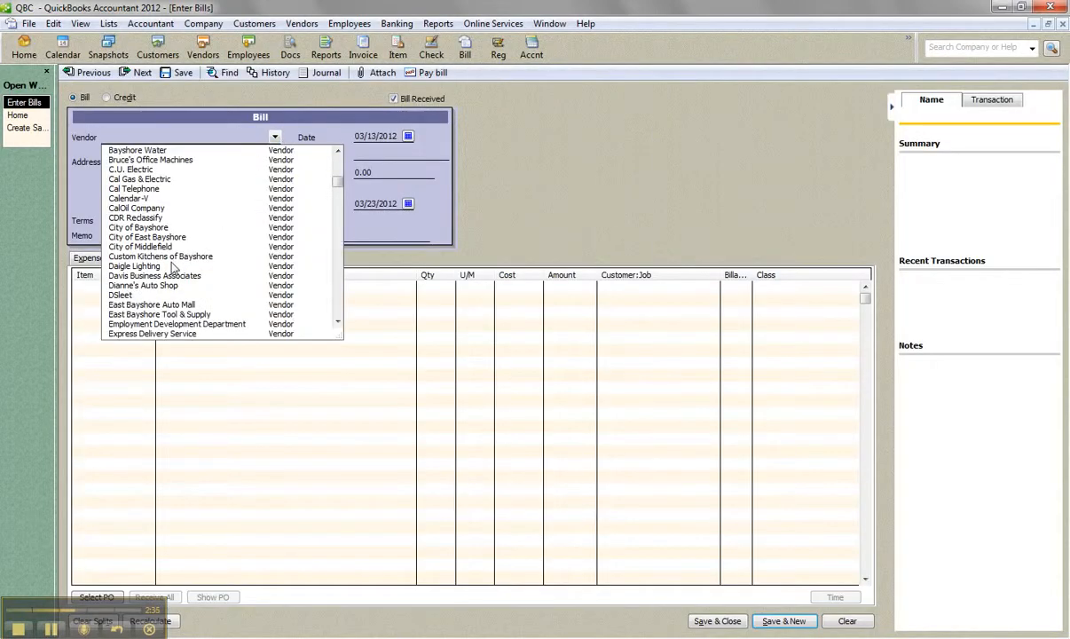
{"action": "left_click", "coordinate": [120, 294]}
{"action": "left_click", "coordinate": [504, 216]}
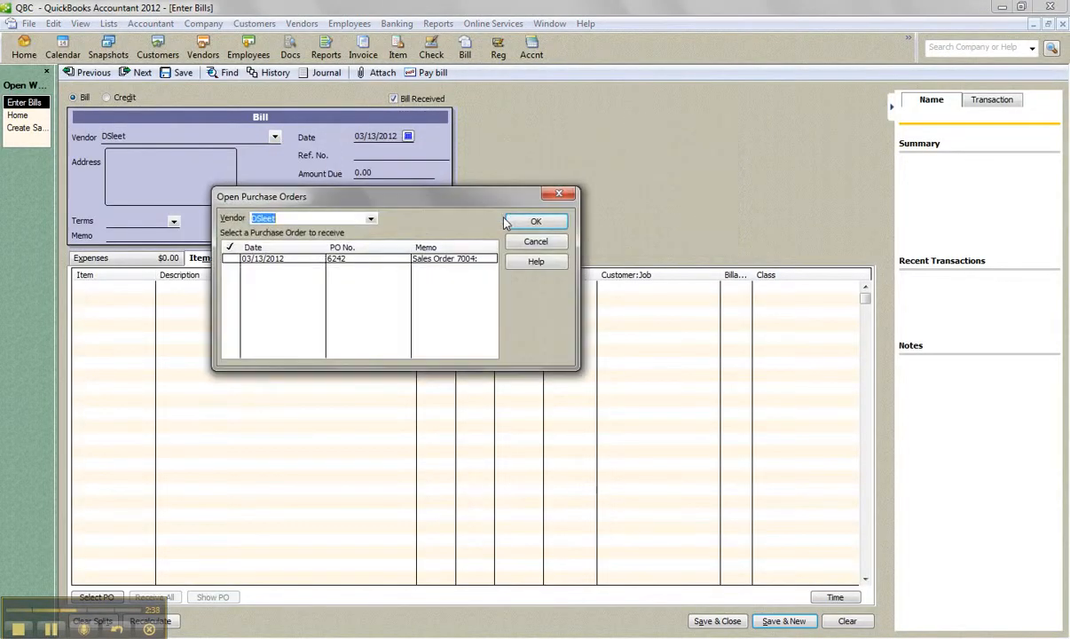
- Select the open purchase order to receive its items on the bill, then save and close the bill
{"action": "left_click", "coordinate": [230, 258]}
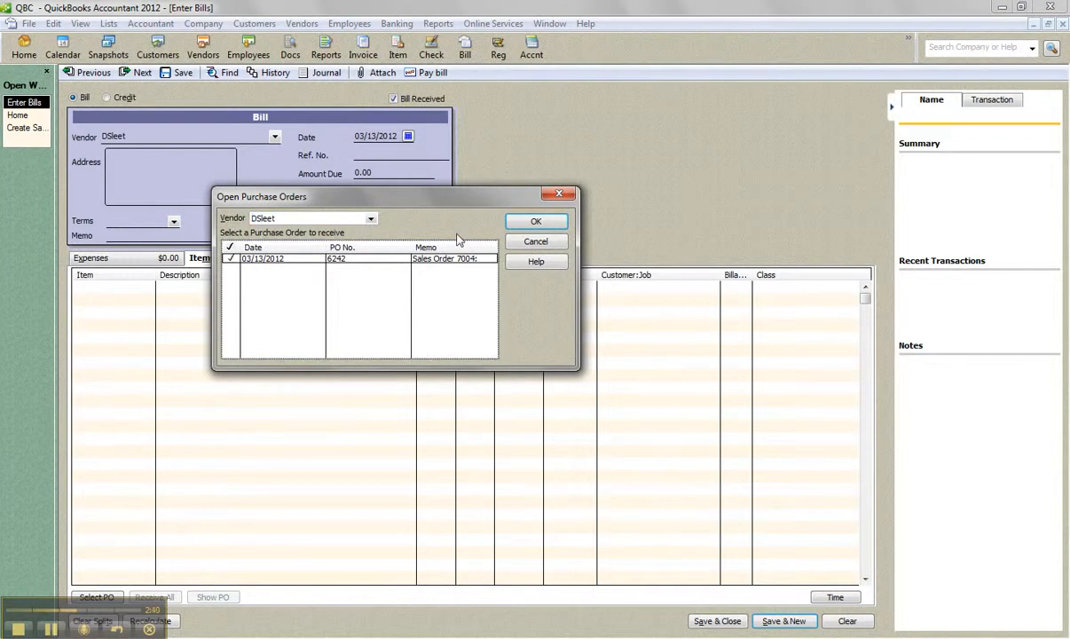
{"action": "left_click", "coordinate": [530, 224]}
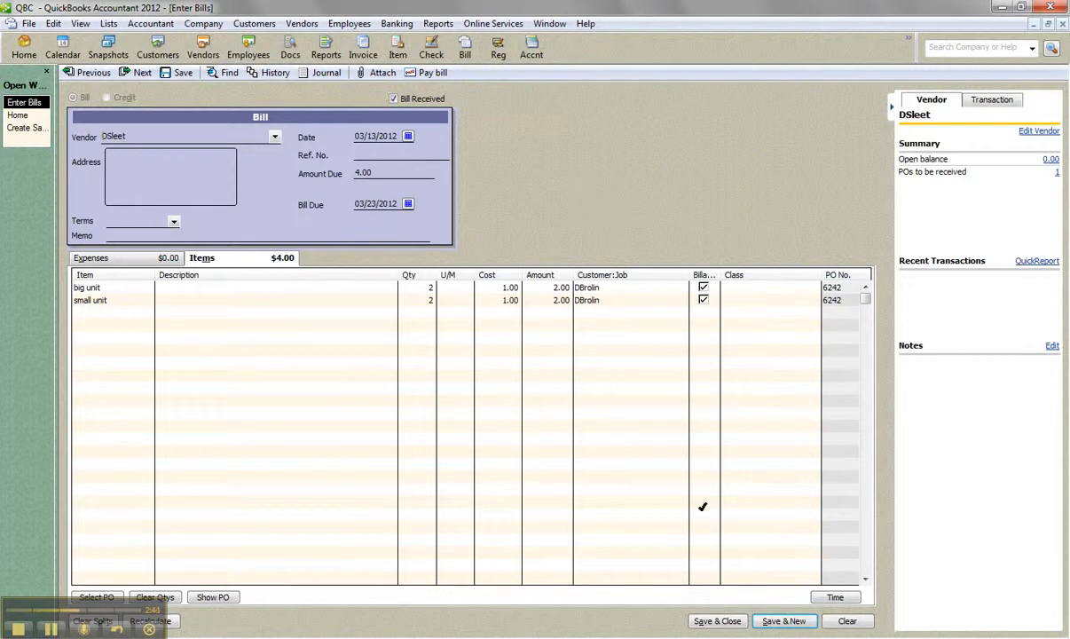
{"action": "left_click", "coordinate": [717, 621]}
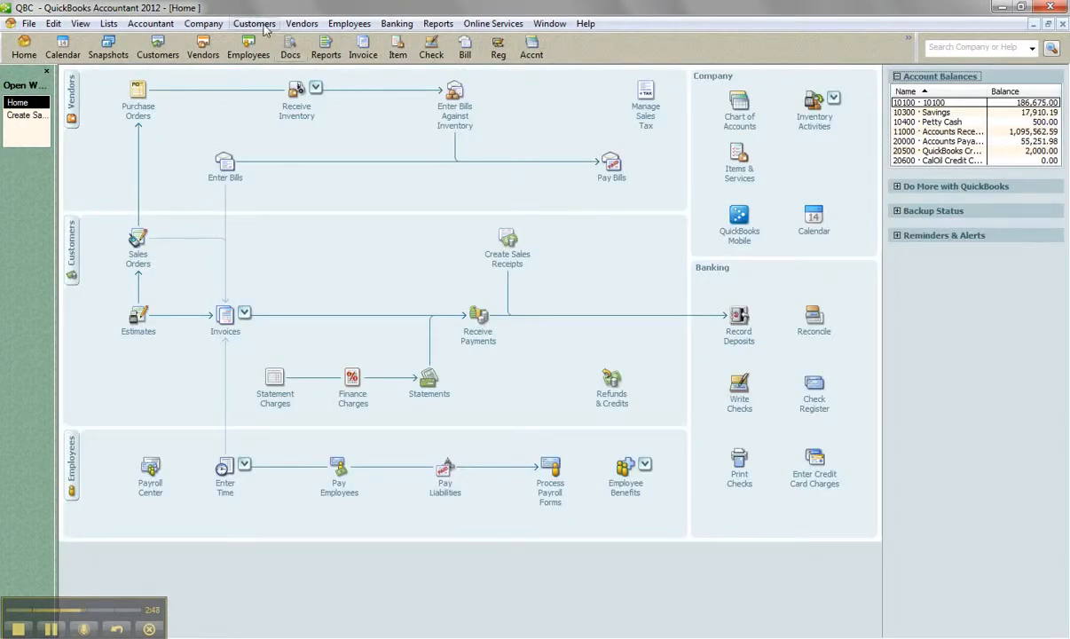
- Return to the open sales order and create an invoice from it for selected items
{"action": "left_click", "coordinate": [31, 117]}
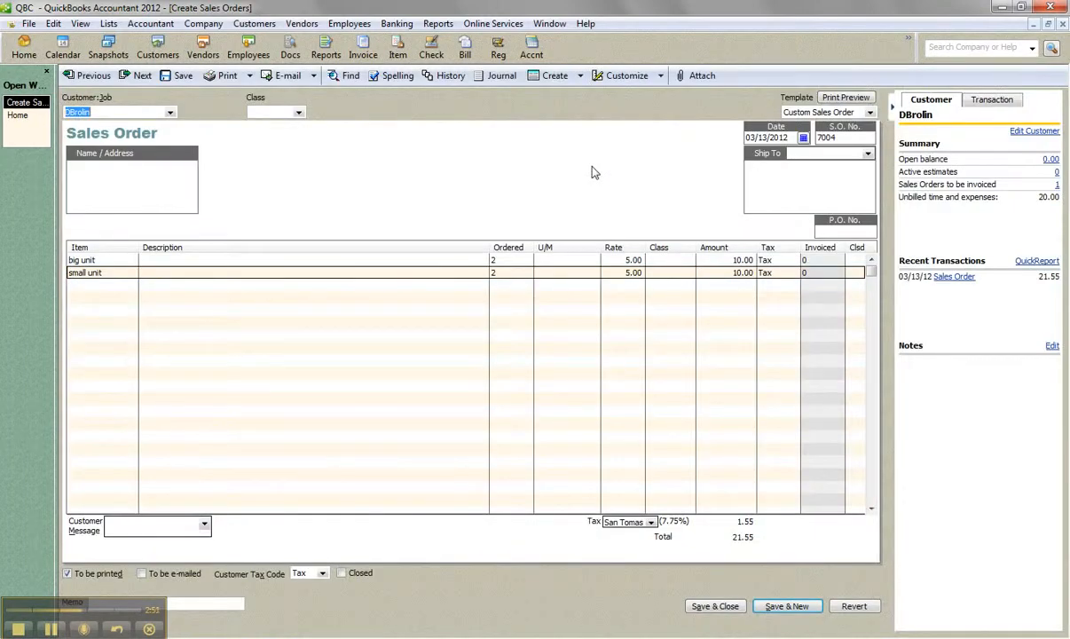
{"action": "left_click", "coordinate": [579, 75]}
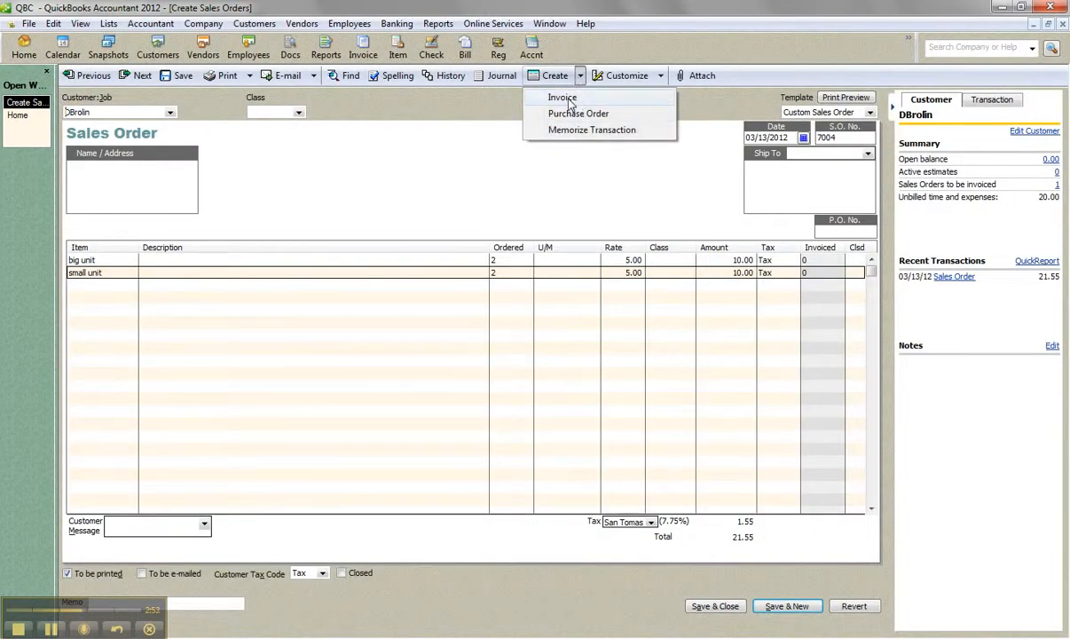
{"action": "left_click", "coordinate": [564, 98]}
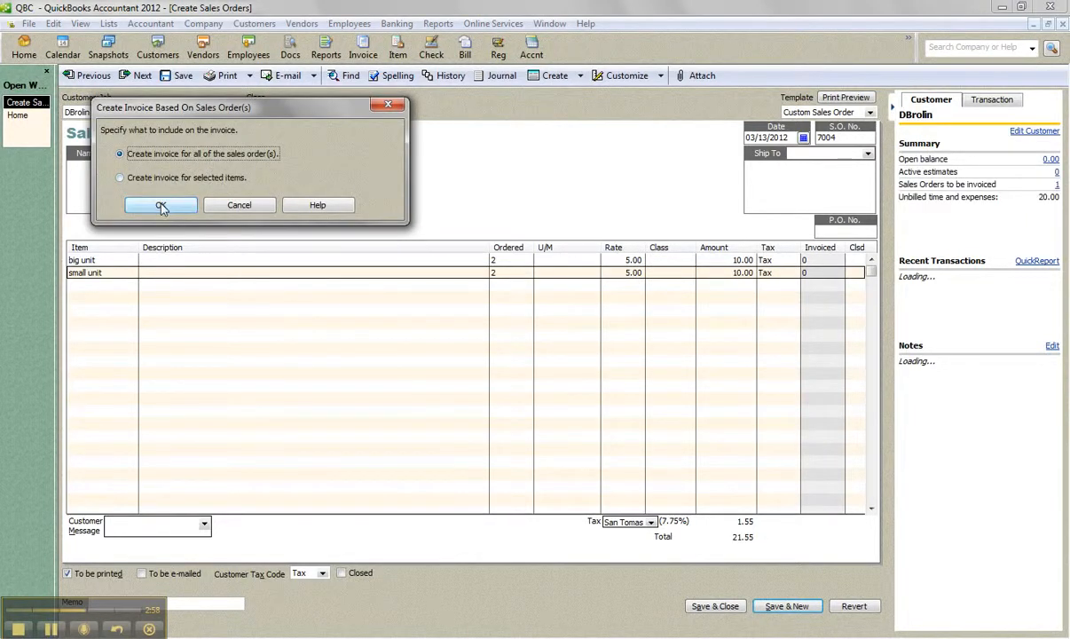
{"action": "left_click", "coordinate": [121, 178]}
{"action": "left_click", "coordinate": [159, 205]}
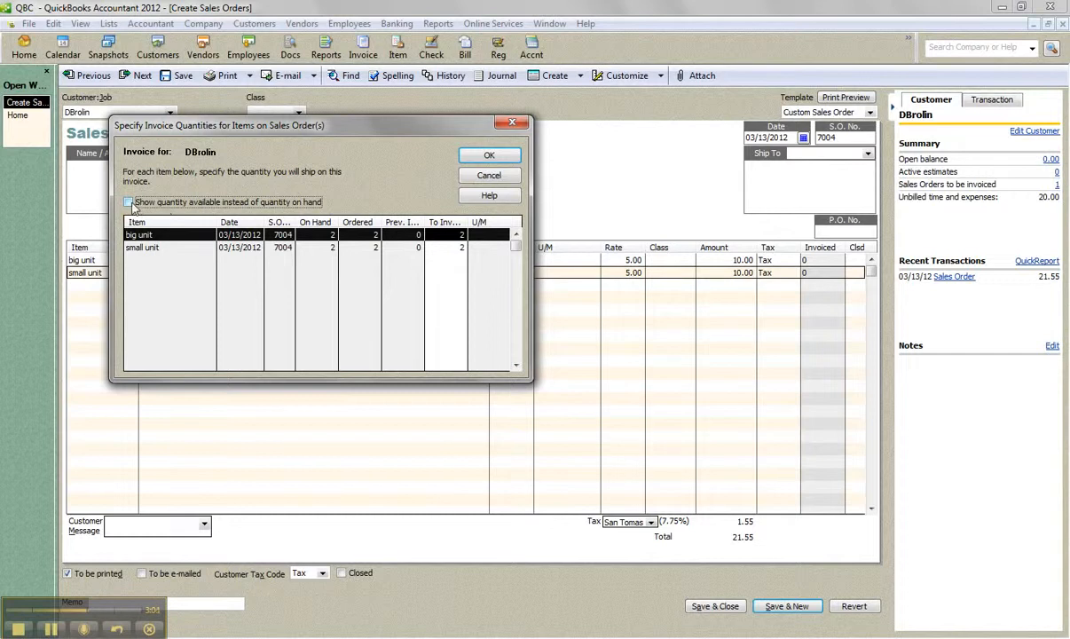
- Compare the quantity available with the quantity on hand for the big unit and small unit lines
{"action": "left_click", "coordinate": [129, 203]}
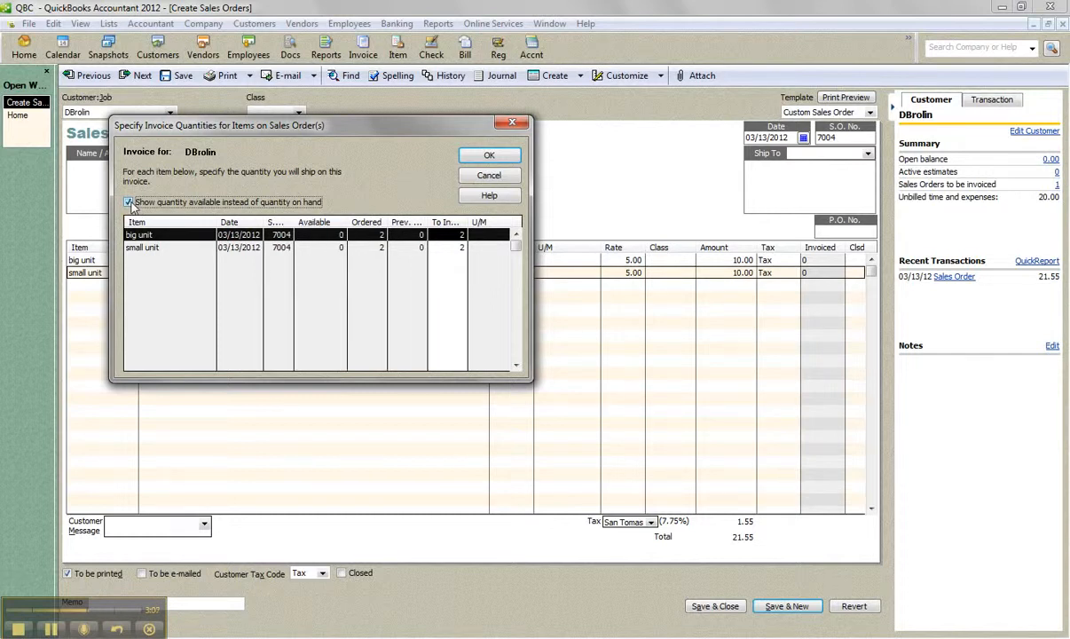
{"action": "mouse_move", "coordinate": [295, 222]}
{"action": "left_mouse_down"}
{"action": "mouse_move", "coordinate": [315, 221]}
{"action": "mouse_move", "coordinate": [295, 221]}
{"action": "left_mouse_up"}
{"action": "left_click", "coordinate": [275, 203]}
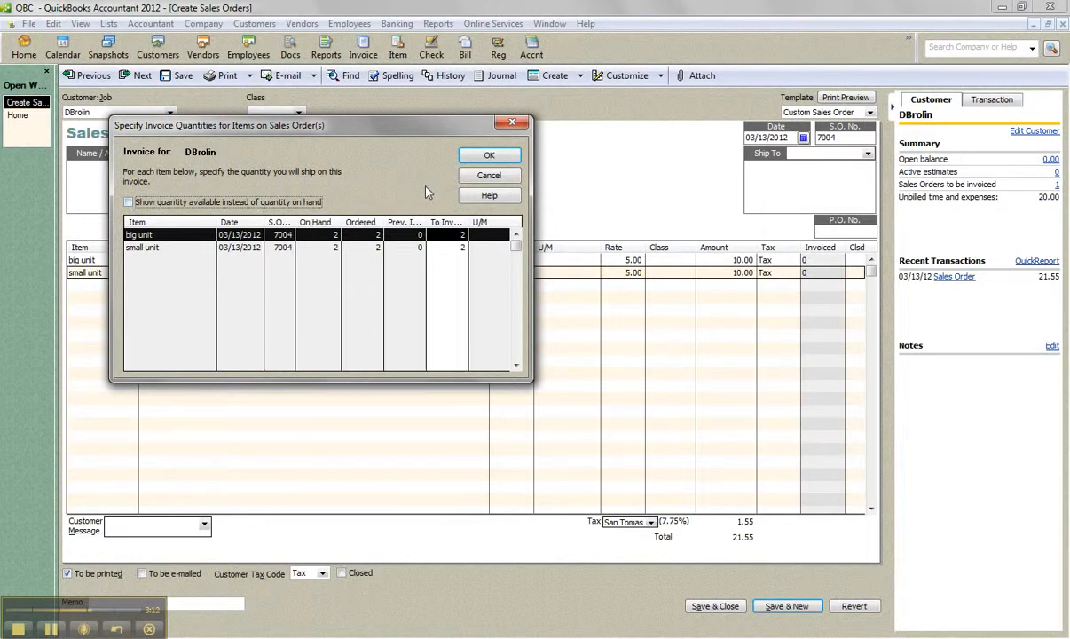
- Accept the quantities to invoice for both items, then save and close the invoice
{"action": "left_click", "coordinate": [489, 157]}
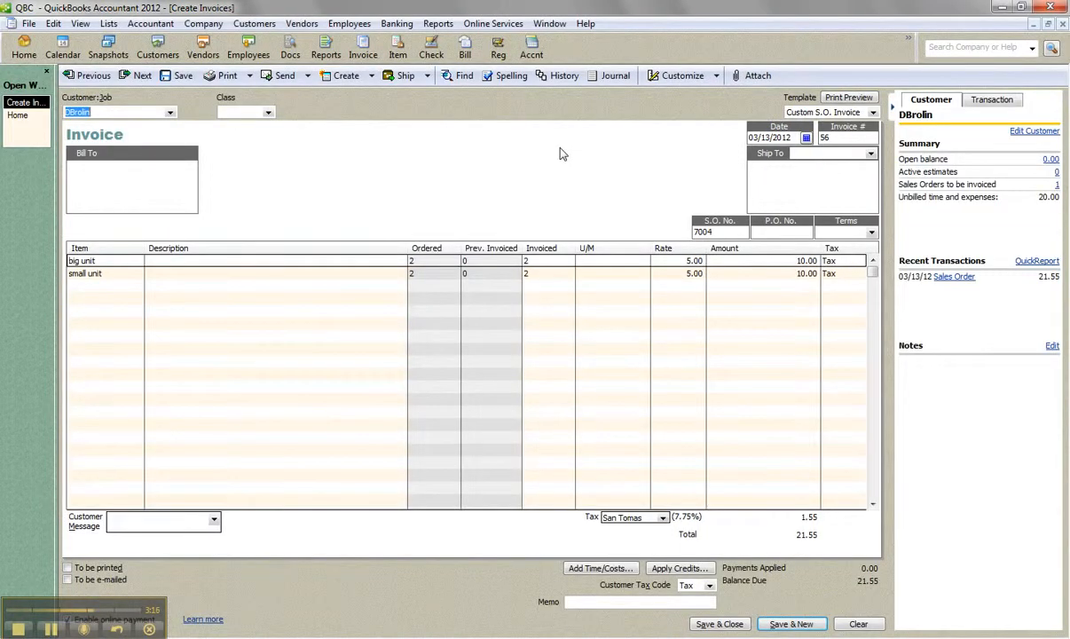
{"action": "left_click", "coordinate": [720, 624]}
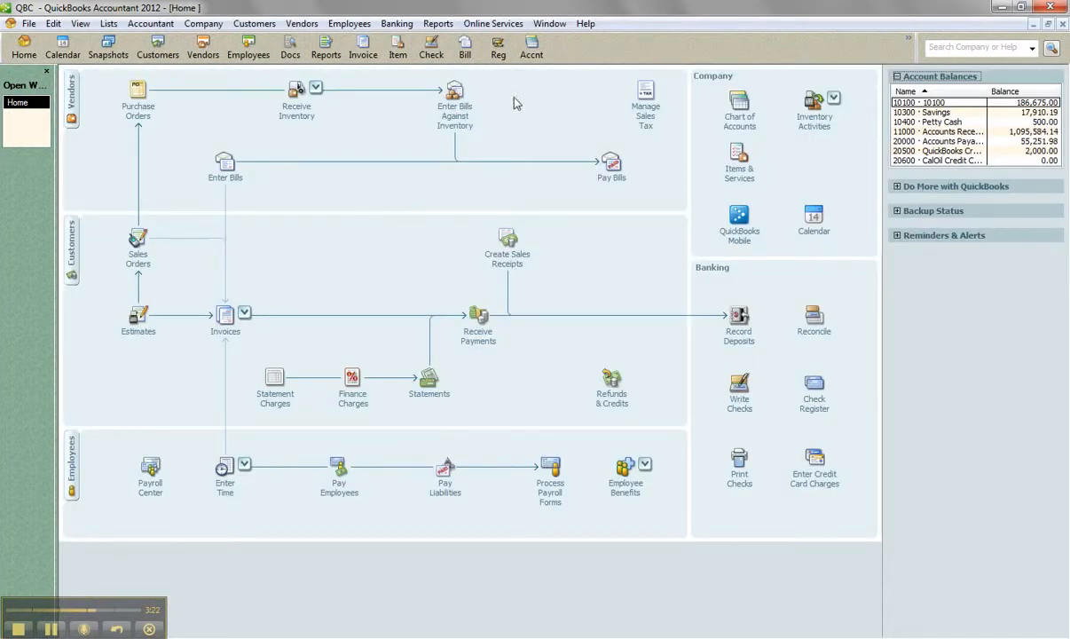
{"action": "left_click", "coordinate": [437, 23]}
{"action": "mouse_move", "coordinate": [495, 164]}
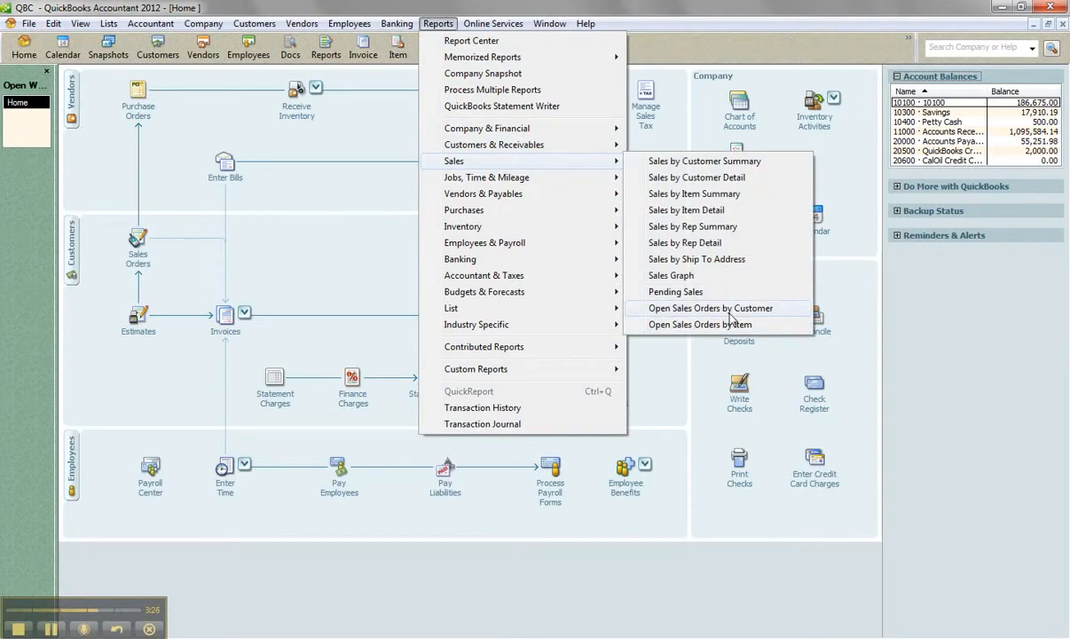
{"action": "left_click", "coordinate": [325, 242]}
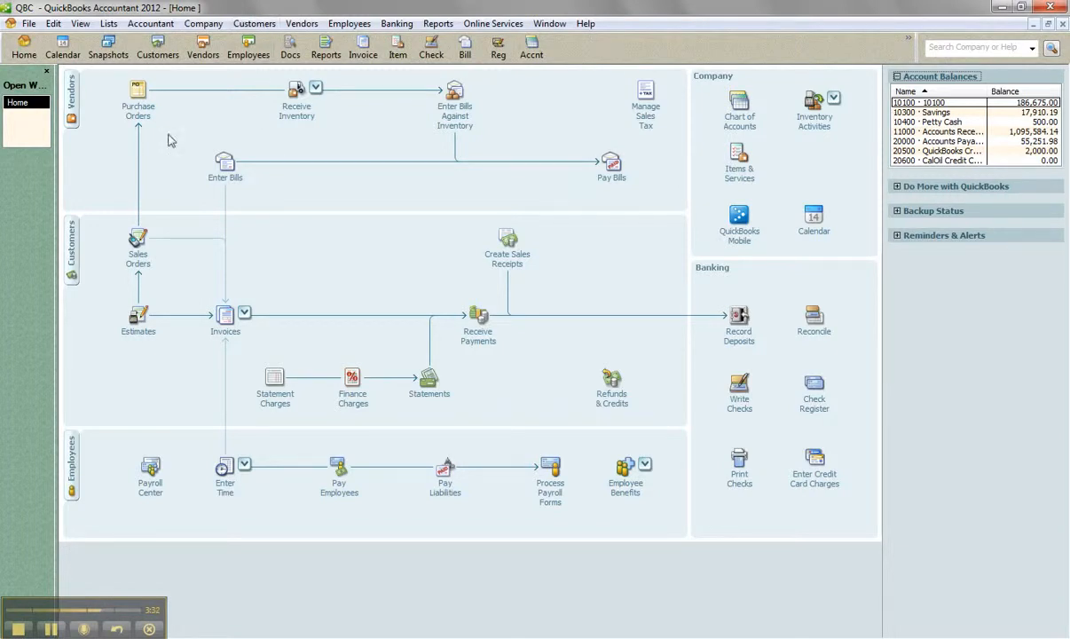
- Start a new sales order and assign it to the existing customer whose name begins with "Sk"
{"action": "left_click", "coordinate": [136, 236]}
{"action": "left_click", "coordinate": [169, 114]}
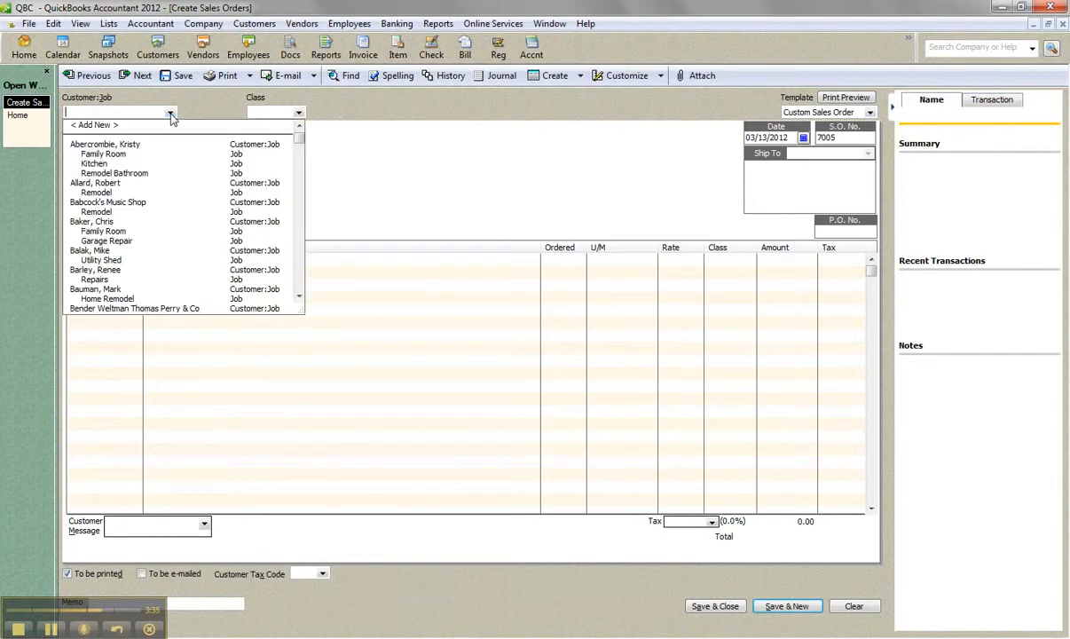
{"action": "type", "text": "Sk"}
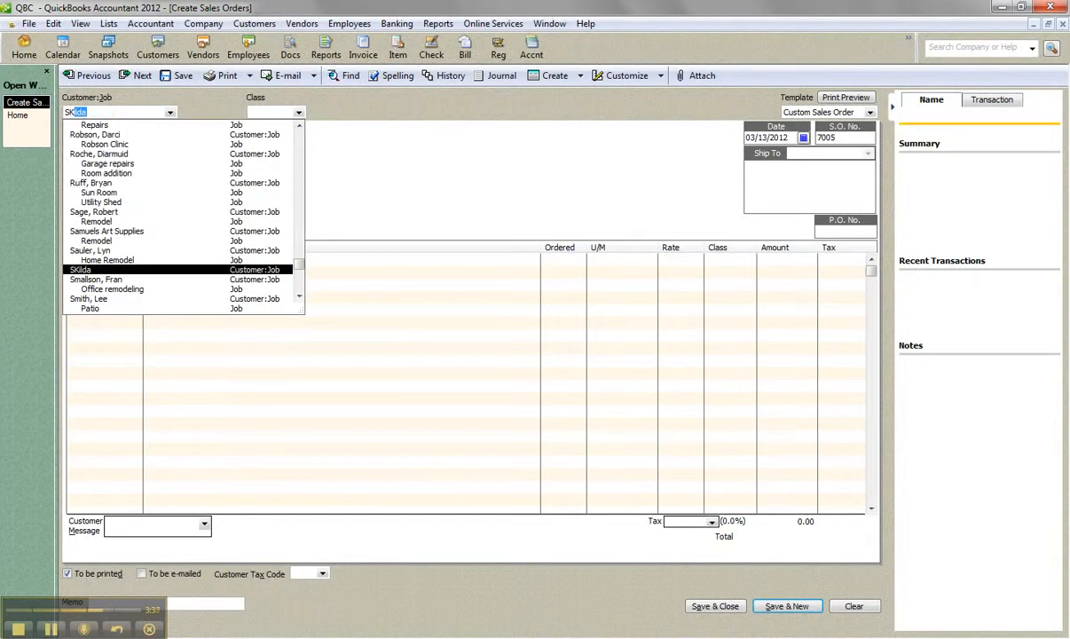
{"action": "left_click", "coordinate": [93, 271]}
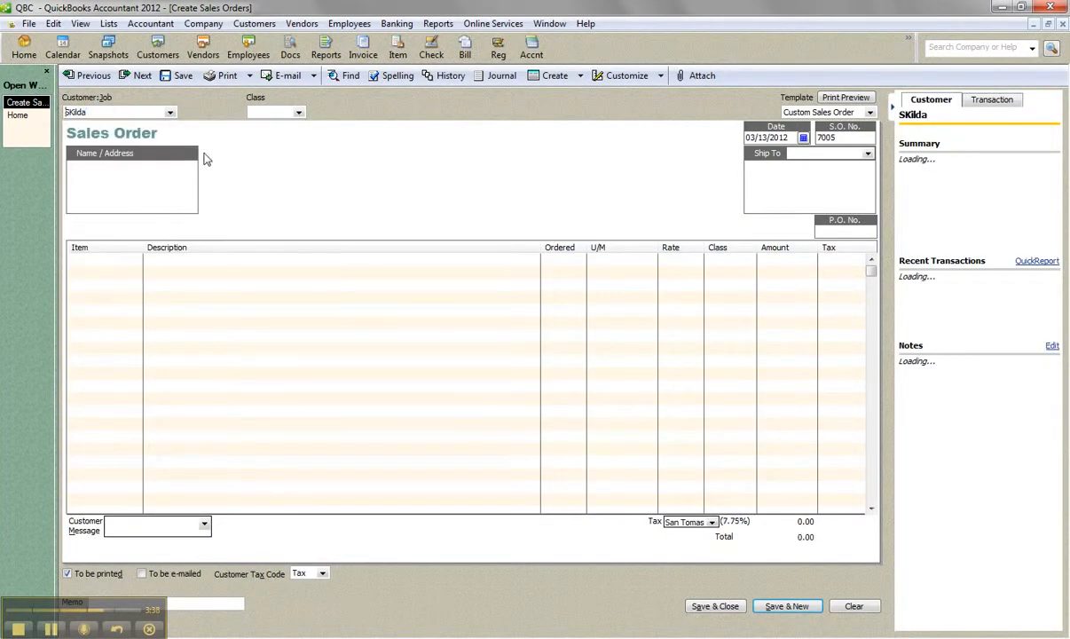
- Add the inventory part "midsized unit" with an ordered quantity of 5, then save and close the sales order
{"action": "left_click", "coordinate": [134, 267]}
{"action": "left_click", "coordinate": [135, 259]}
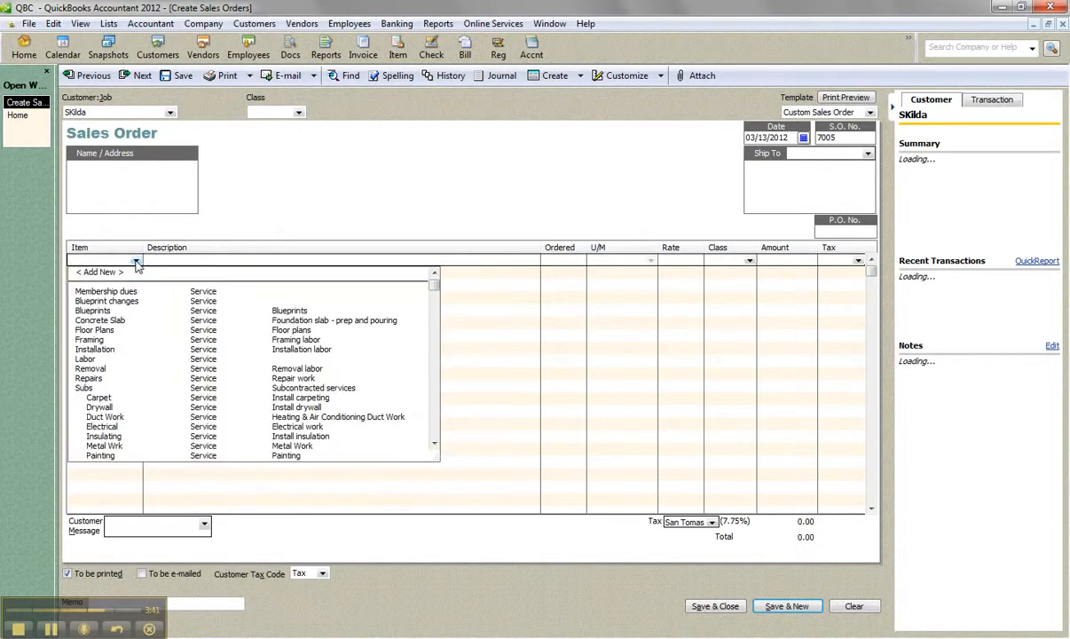
{"action": "scroll", "coordinate": [159, 396], "scroll_direction": "down", "scroll_amount": 3}
{"action": "scroll", "coordinate": [160, 396], "scroll_direction": "down", "scroll_amount": 1}
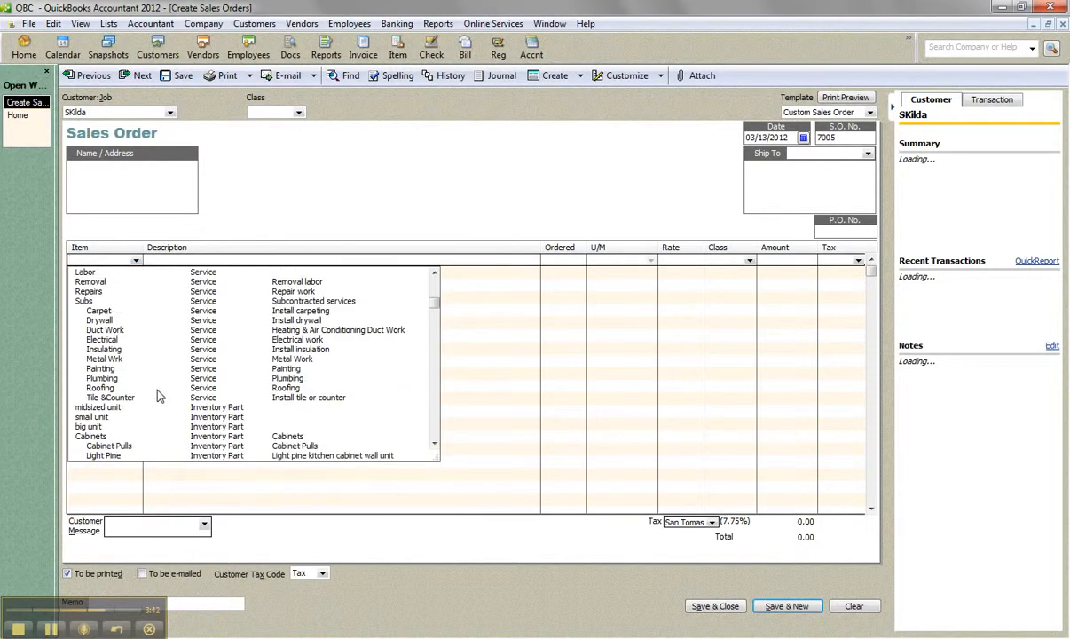
{"action": "left_click", "coordinate": [106, 389]}
{"action": "left_click", "coordinate": [257, 247]}
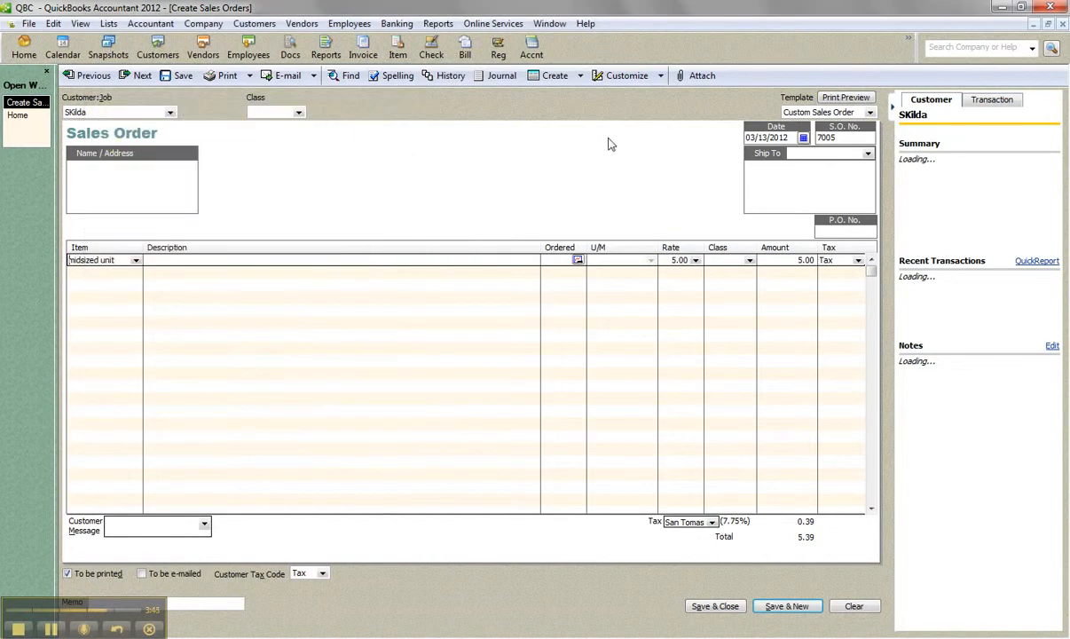
{"action": "type", "text": "5"}
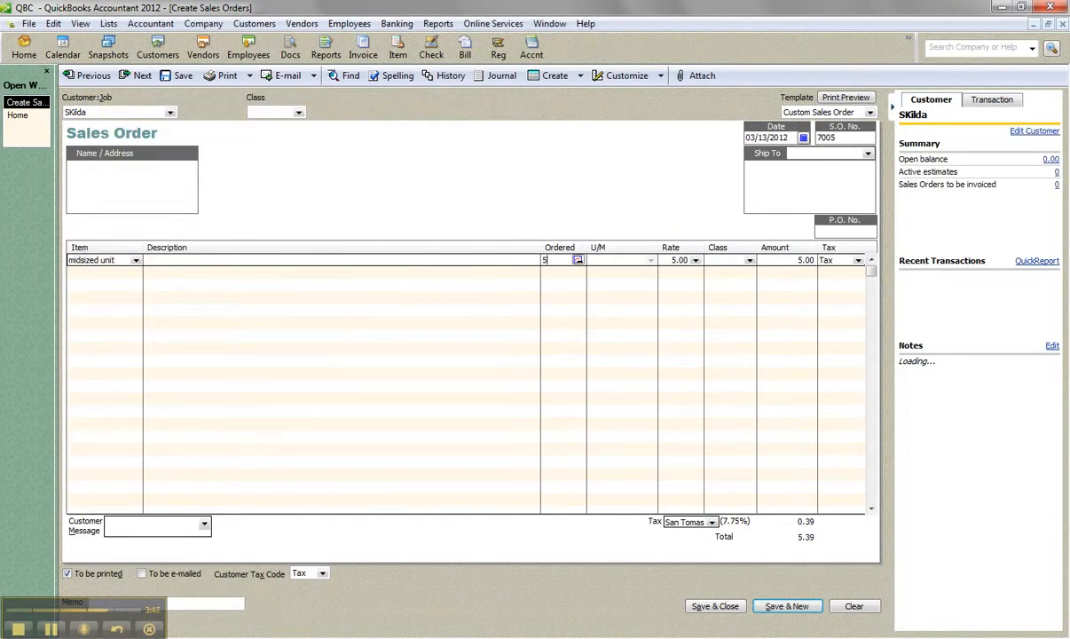
{"action": "left_click", "coordinate": [715, 608]}
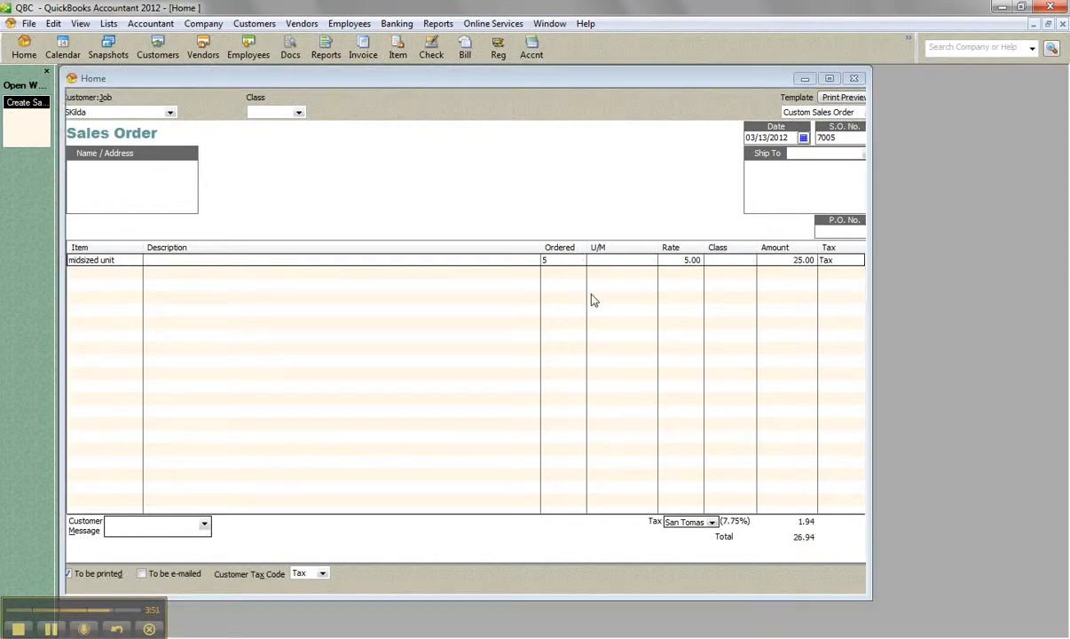
- Open the Sales Order Fulfillment Worksheet and choose the new midsized unit sales order
{"action": "left_click", "coordinate": [254, 24]}
{"action": "left_click", "coordinate": [298, 95]}
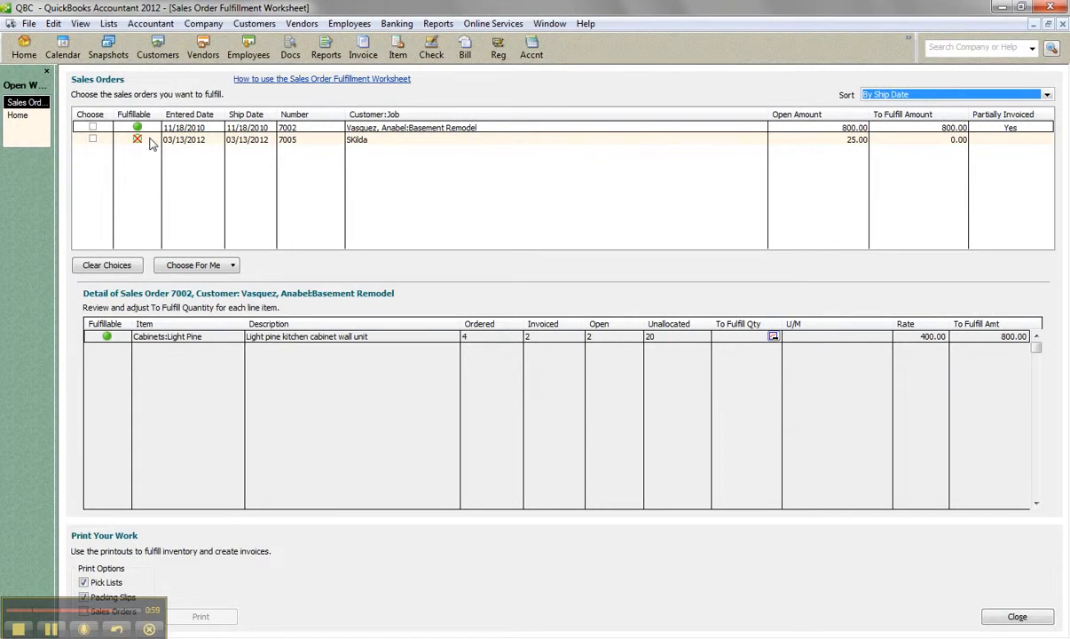
{"action": "left_click", "coordinate": [92, 139]}
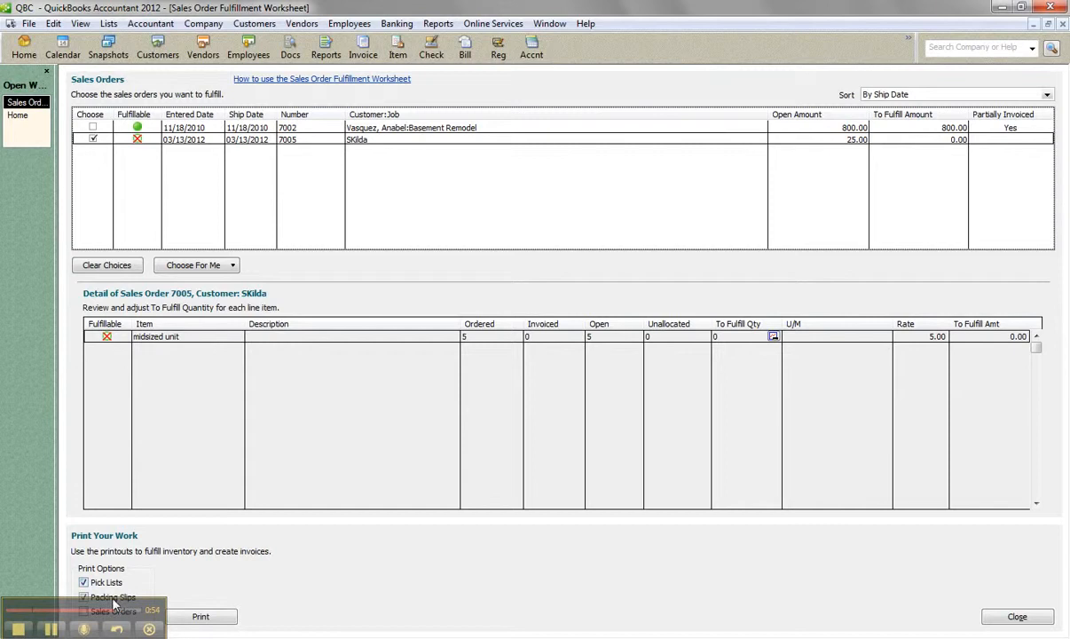
- Open the chosen sales order from the worksheet and create a purchase order for all allowed items
{"action": "double_click", "coordinate": [151, 142]}
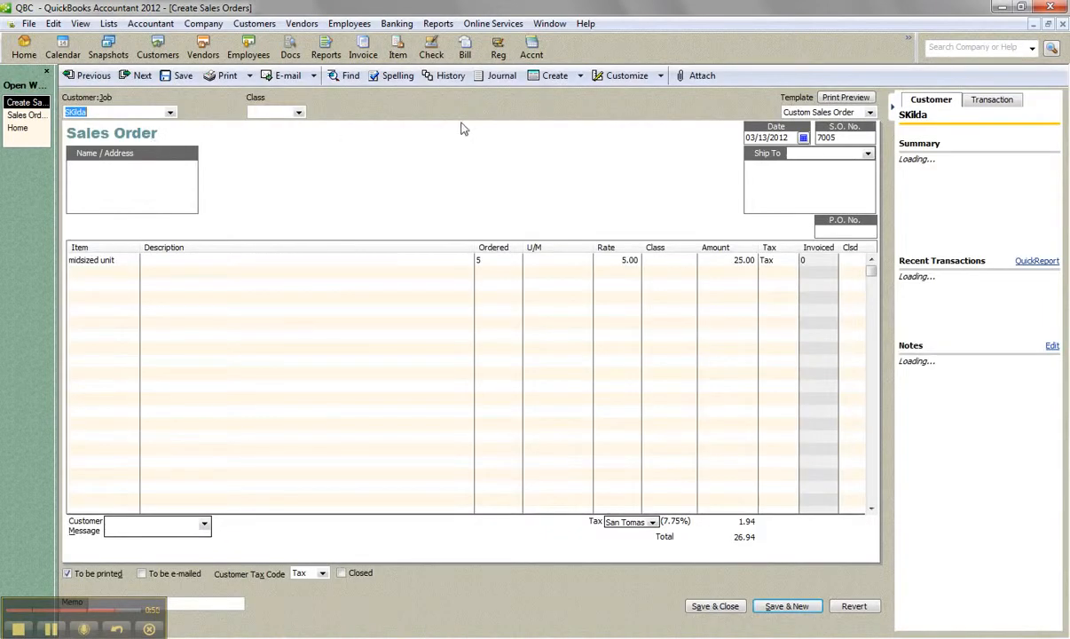
{"action": "left_click", "coordinate": [579, 76]}
{"action": "left_click", "coordinate": [568, 115]}
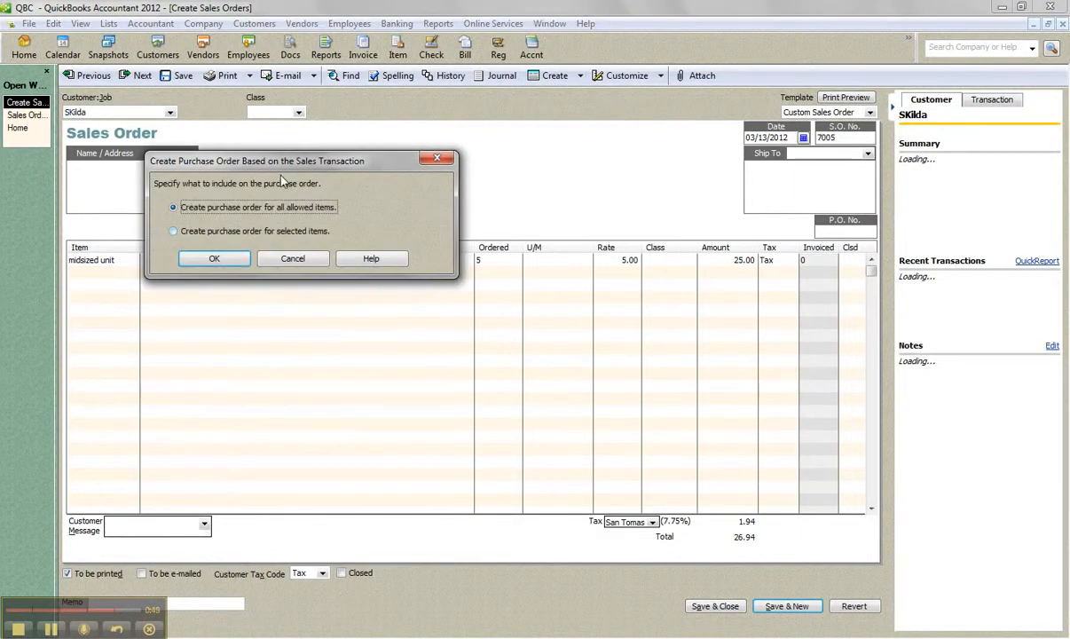
{"action": "left_click", "coordinate": [213, 257]}
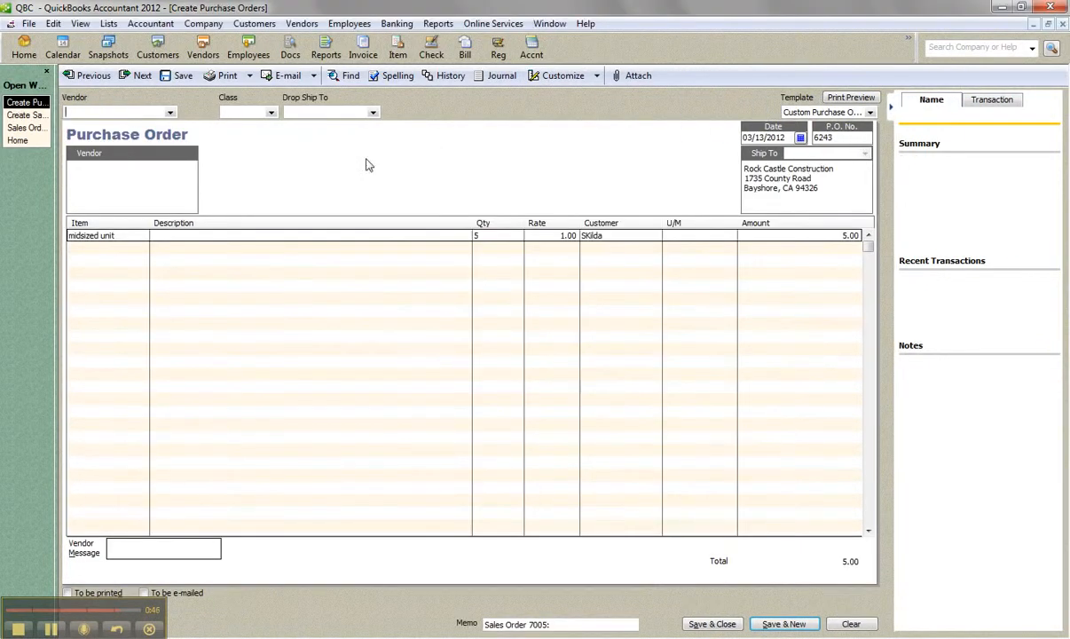
- Enter the existing vendor on the midsized unit purchase order, then save and close it
{"action": "type", "text": "DSleet"}
{"action": "left_click", "coordinate": [711, 625]}
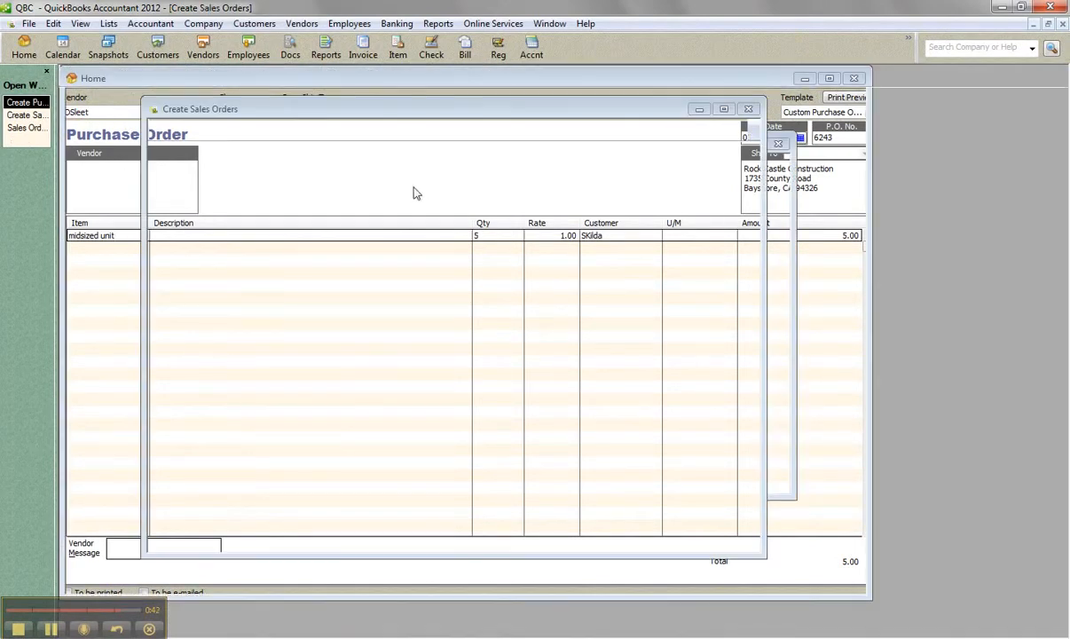
- Start an item receipt for inventory received without a bill and enter the midsized unit purchase order's vendor
{"action": "left_click", "coordinate": [18, 128]}
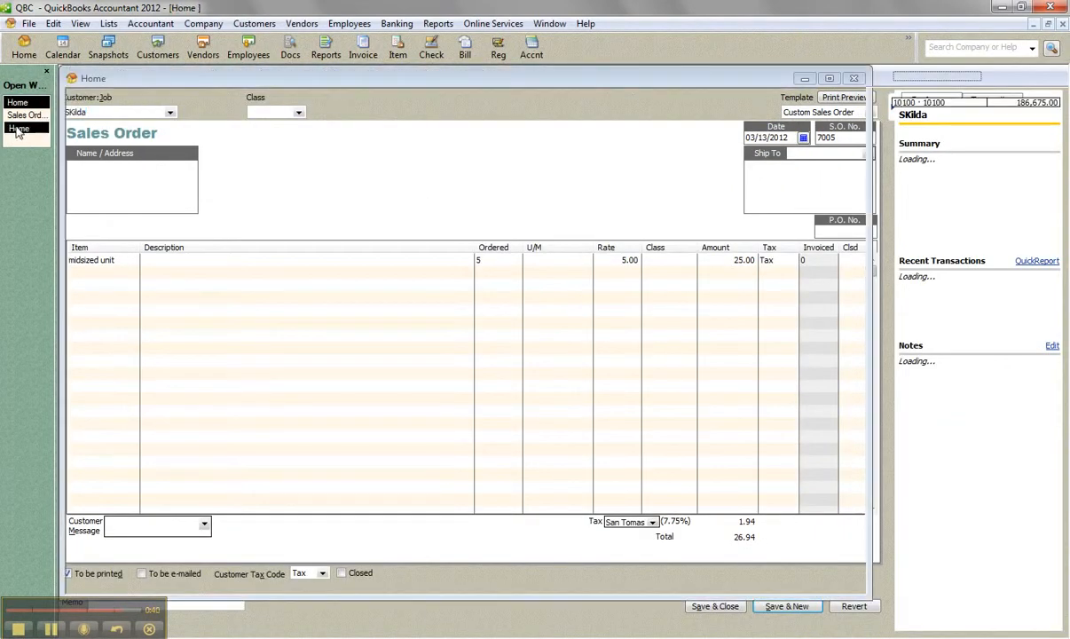
{"action": "left_click", "coordinate": [316, 88]}
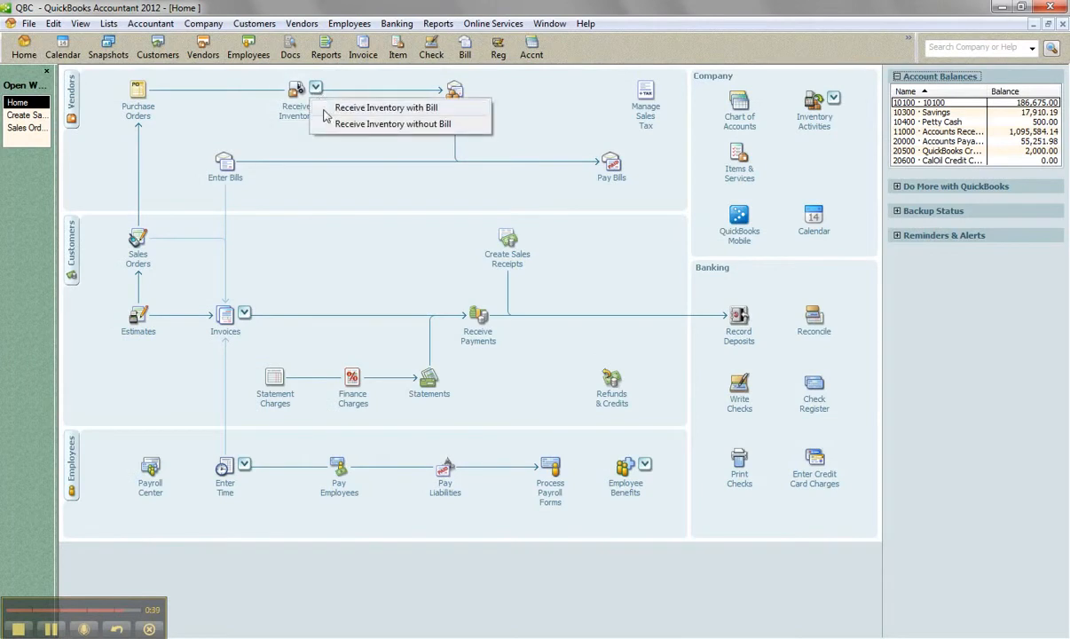
{"action": "left_click", "coordinate": [377, 125]}
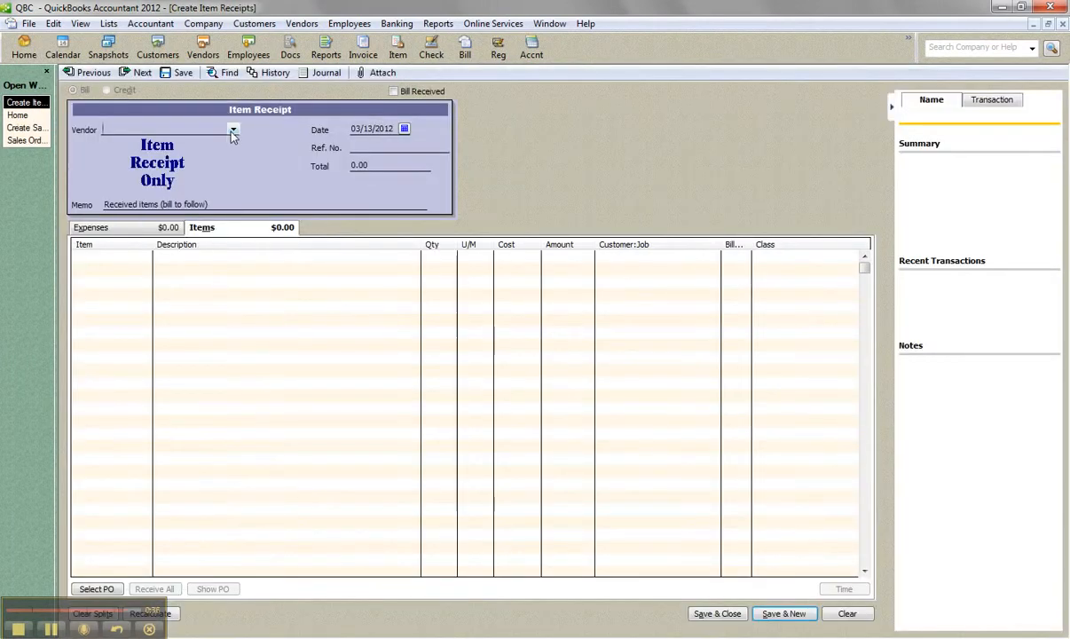
{"action": "type", "text": "DSteel"}
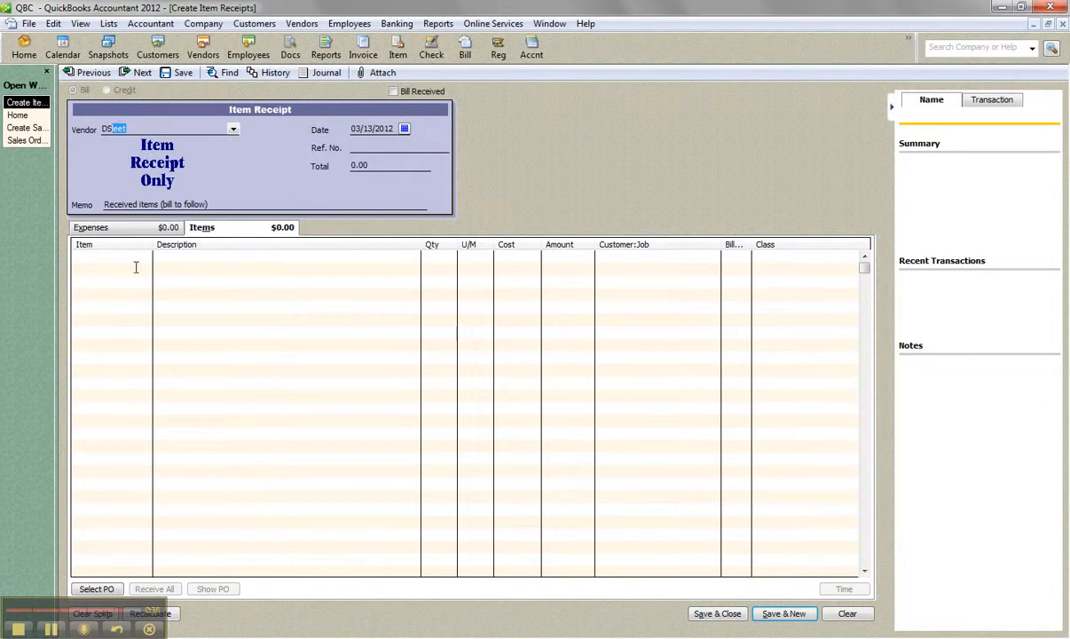
{"action": "key", "text": "Tab"}
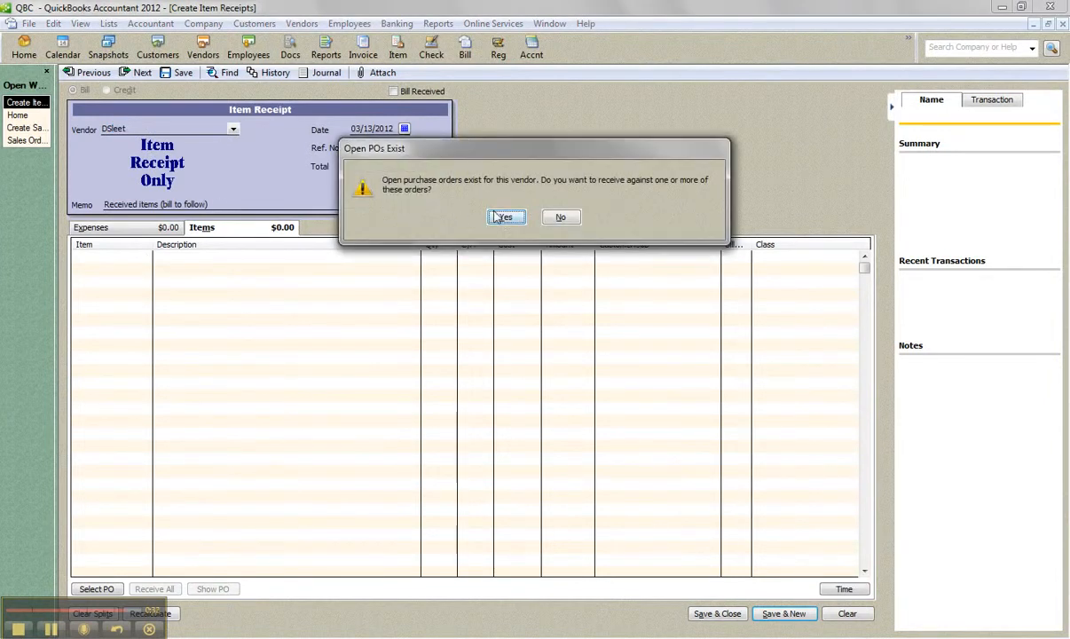
- Receive against the vendor's open midsized unit purchase order, then save and close the item receipt
{"action": "left_click", "coordinate": [503, 219]}
{"action": "left_click", "coordinate": [227, 256]}
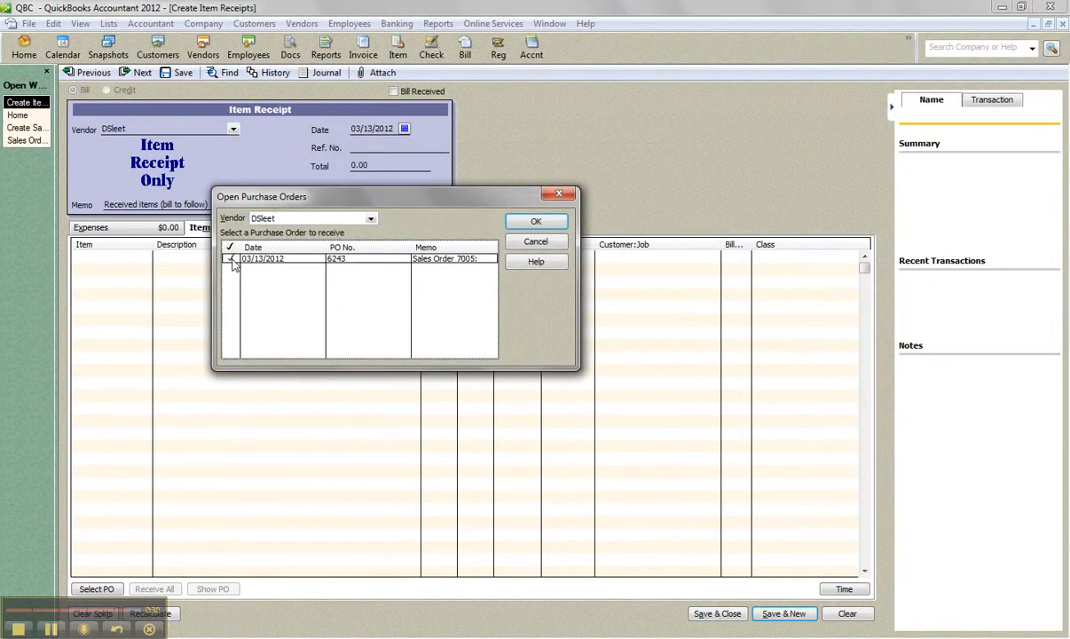
{"action": "left_click", "coordinate": [531, 223]}
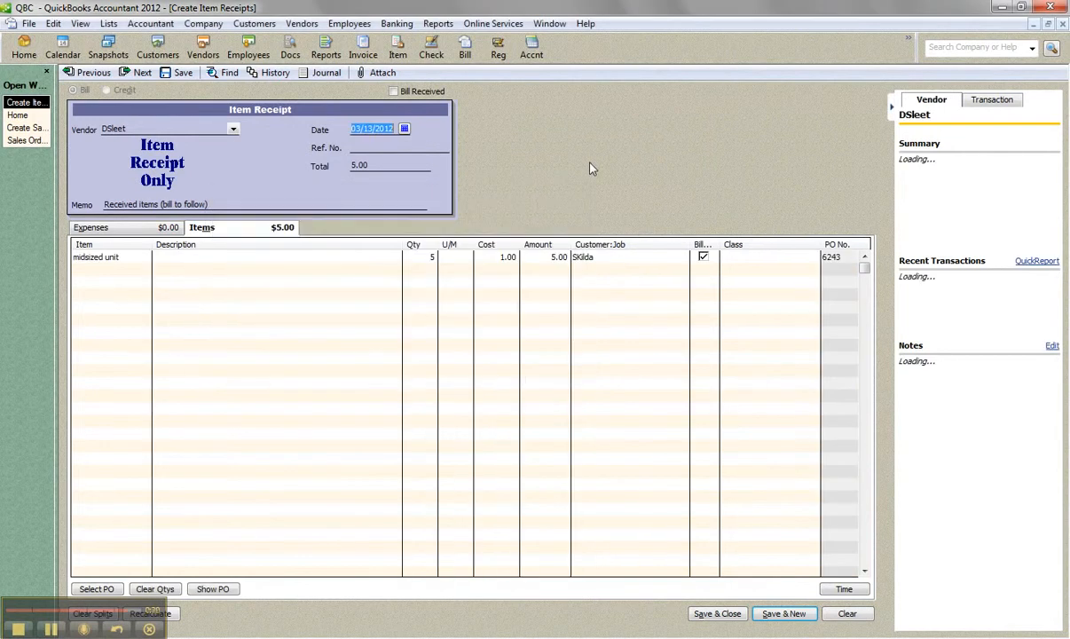
{"action": "left_click", "coordinate": [715, 613]}
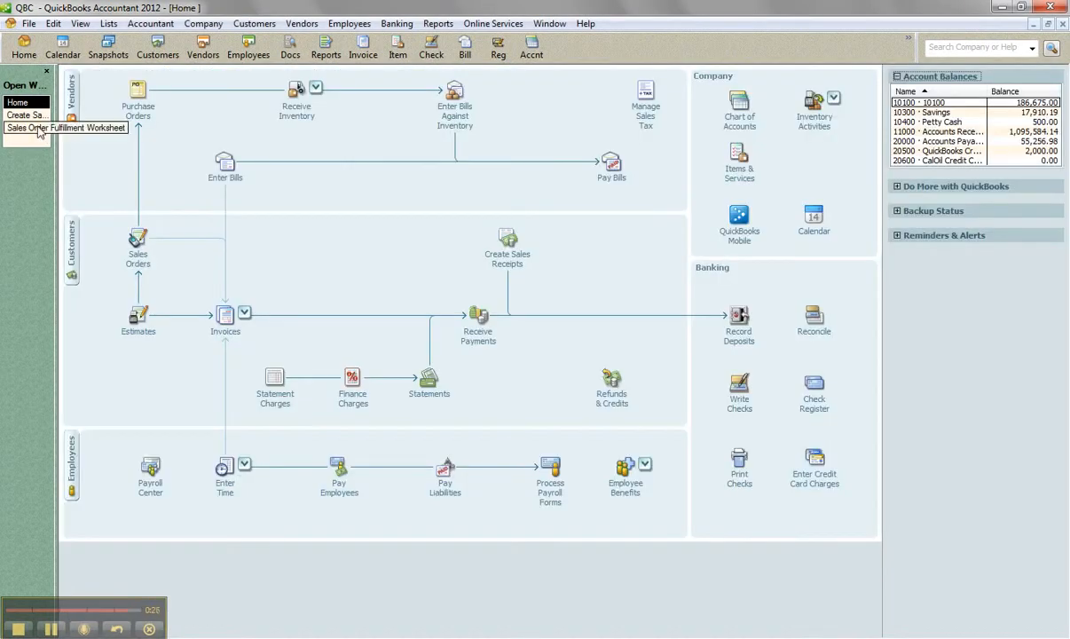
- Bring up the already open Sales Order Fulfillment Worksheet, choose the basement remodel order as well, and close the worksheet, discarding its choices
{"action": "left_click", "coordinate": [253, 24]}
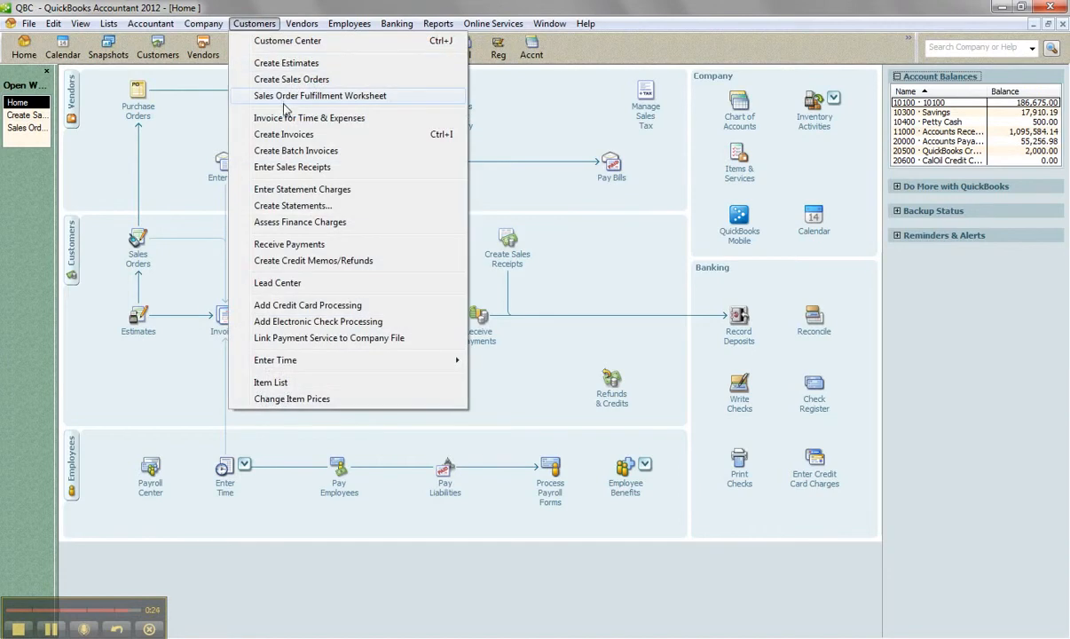
{"action": "left_click", "coordinate": [285, 96]}
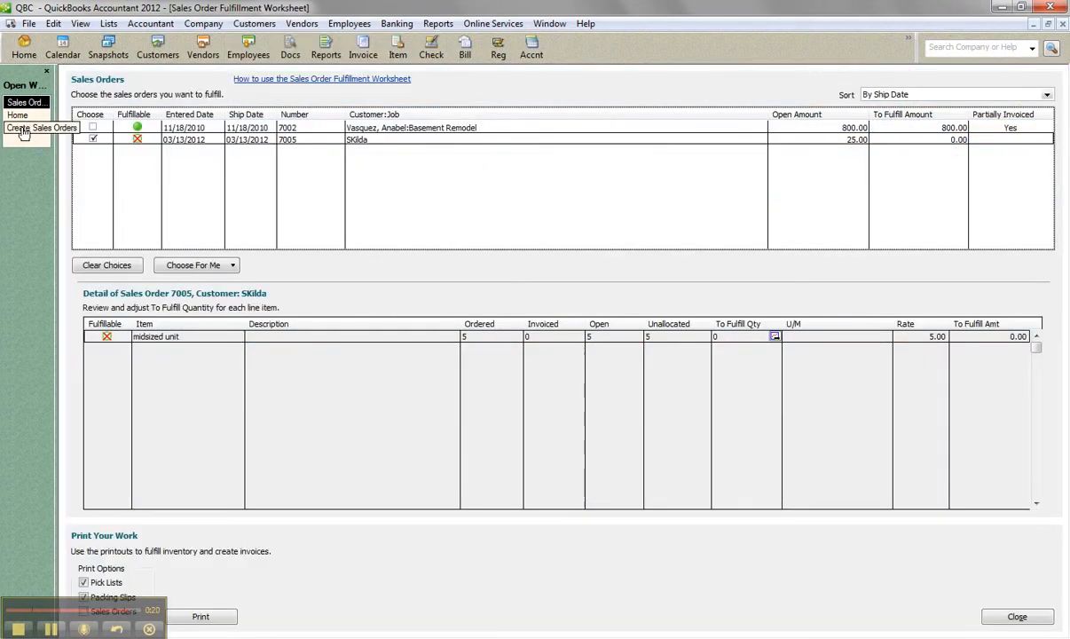
{"action": "left_click", "coordinate": [93, 127]}
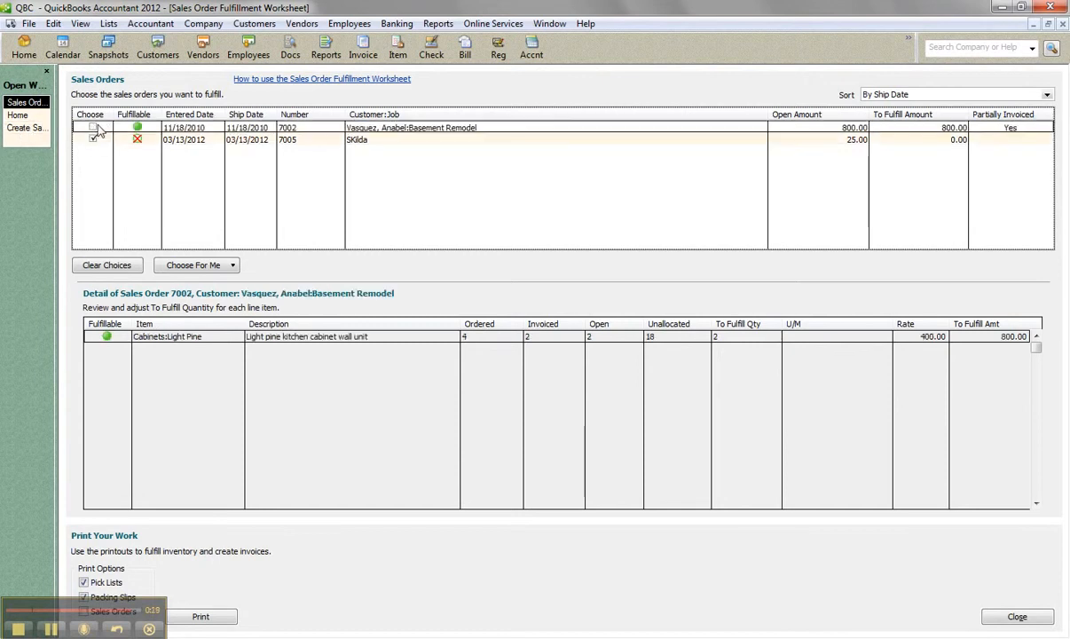
{"action": "left_click", "coordinate": [443, 198]}
{"action": "left_click", "coordinate": [1063, 24]}
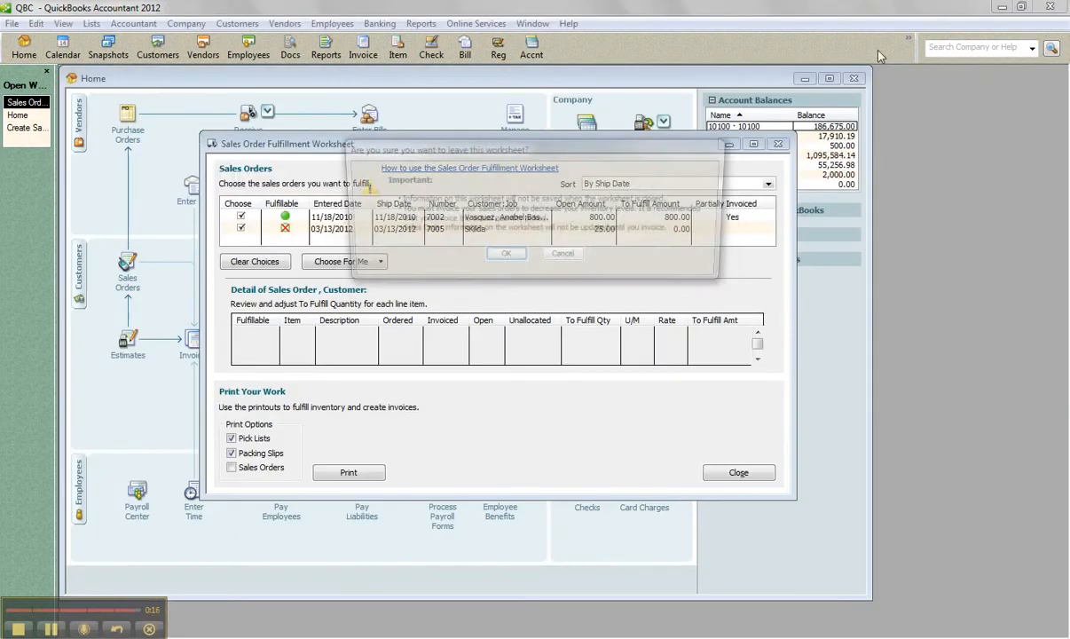
{"action": "left_click", "coordinate": [503, 258]}
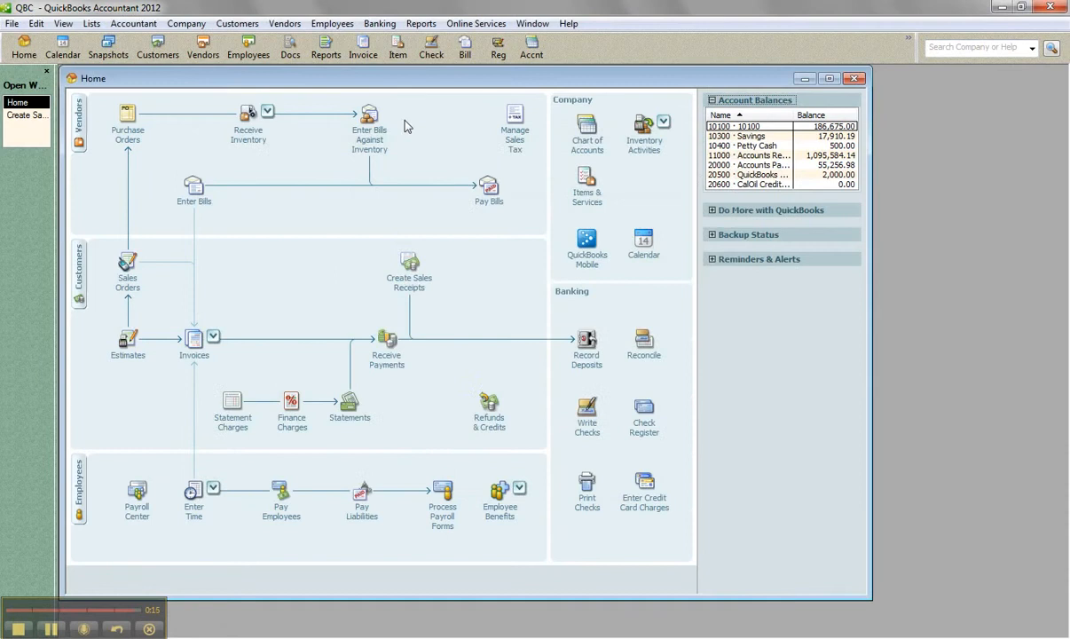
- Reopen the Sales Order Fulfillment Worksheet and open the midsized unit sales order from it
{"action": "left_click", "coordinate": [240, 24]}
{"action": "left_click", "coordinate": [266, 95]}
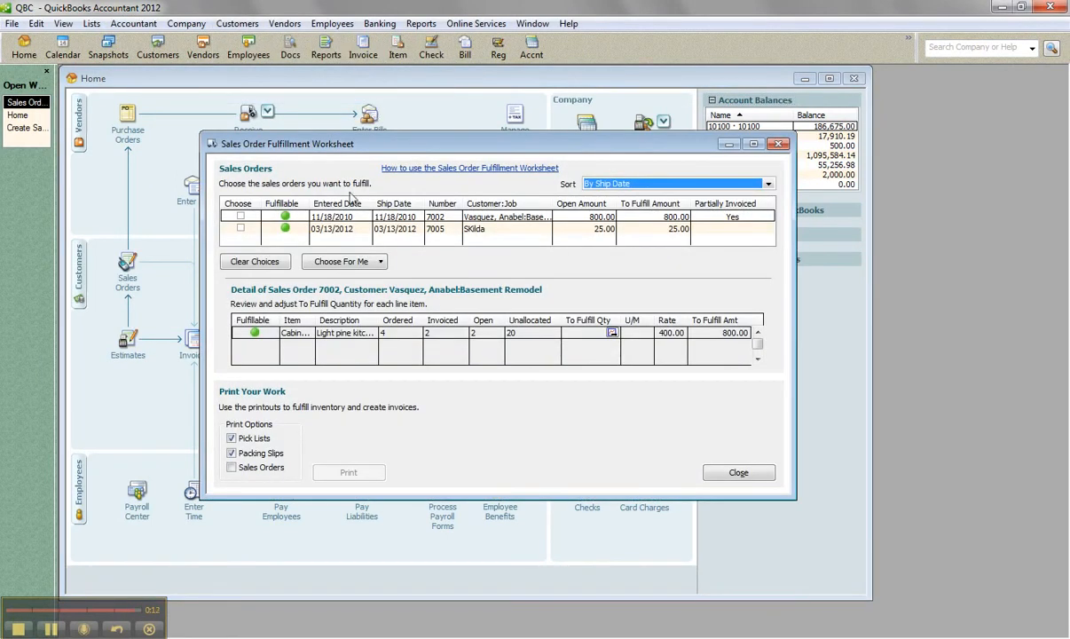
{"action": "double_click", "coordinate": [300, 230]}
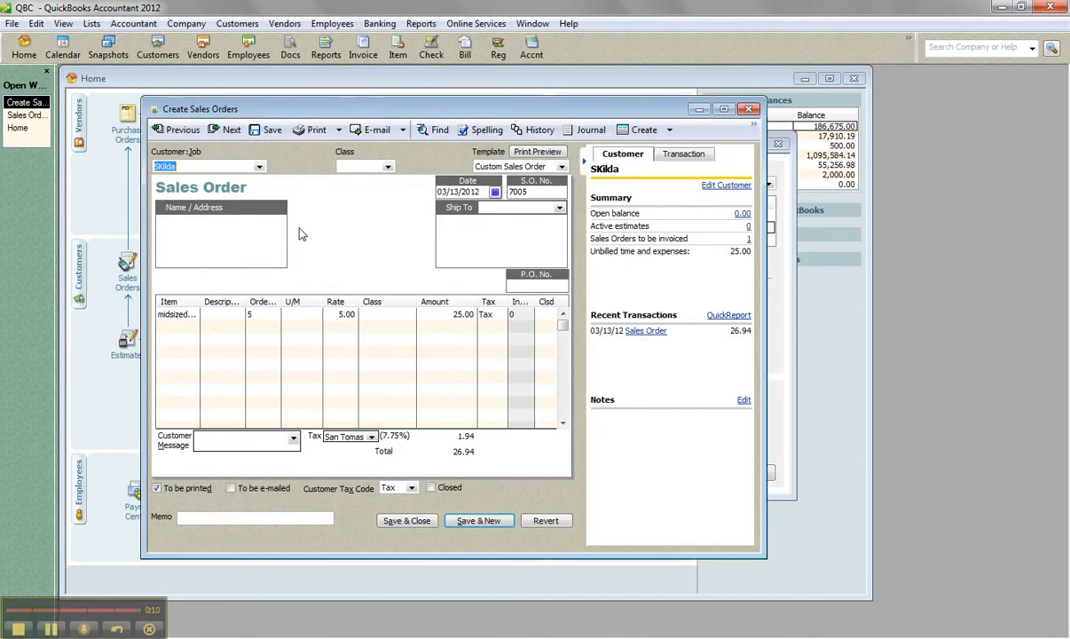
- Create an invoice for all of the midsized unit sales order
{"action": "left_click", "coordinate": [669, 129]}
{"action": "left_click", "coordinate": [652, 152]}
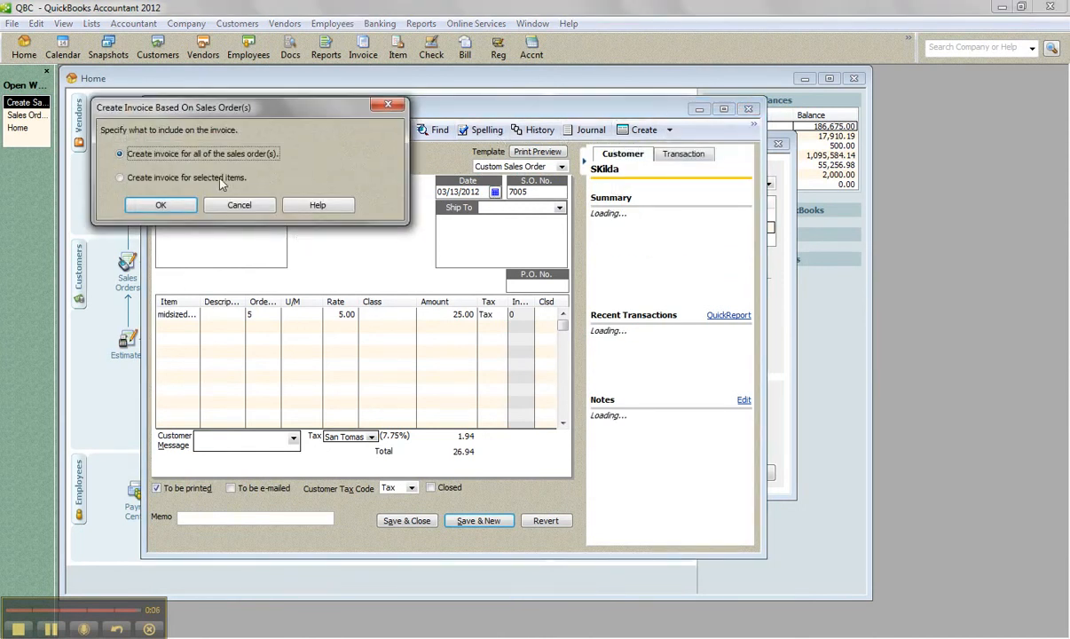
{"action": "left_click", "coordinate": [185, 209]}
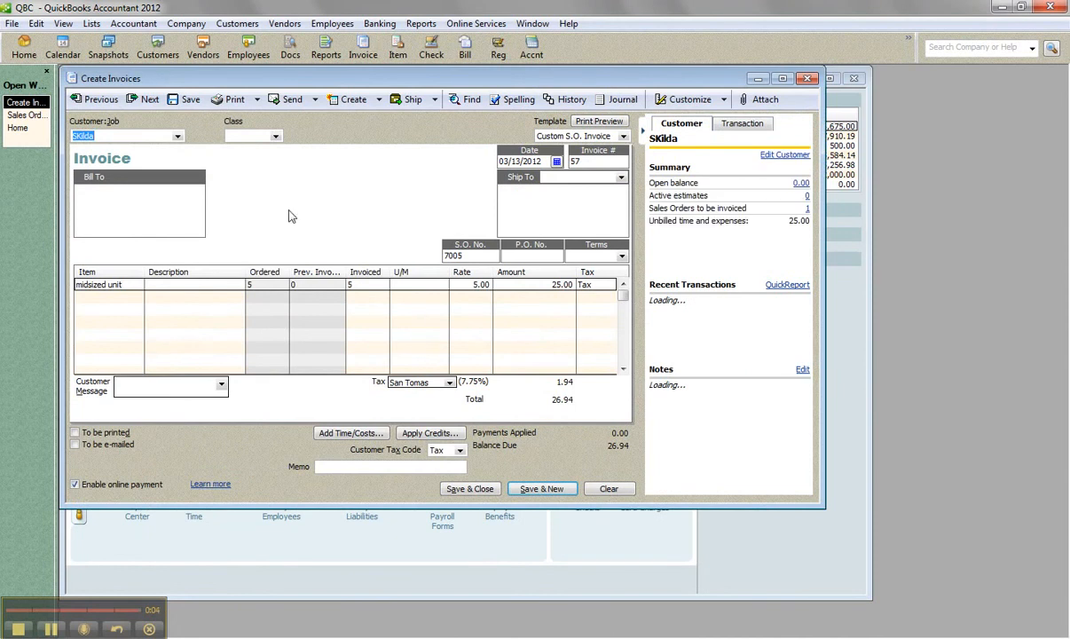